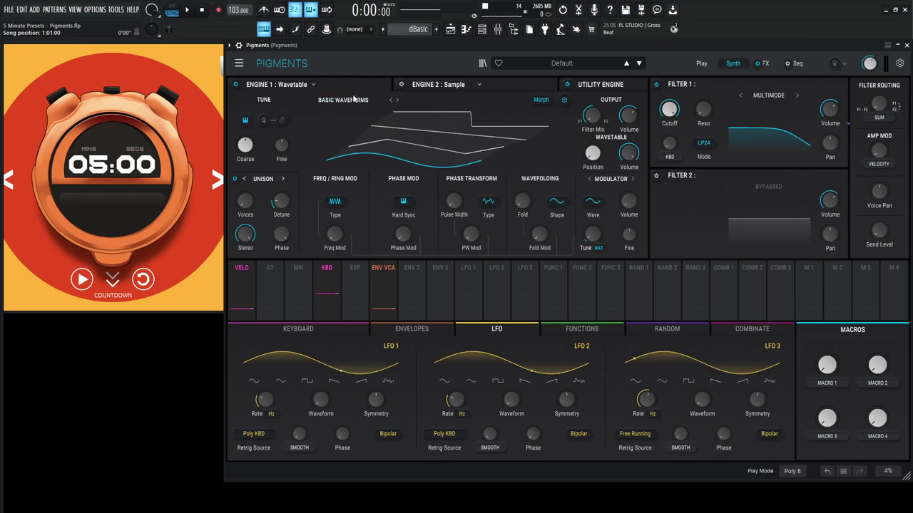
Step: Start a new preset with an analog Engine 1 and a triangle Oscillator 1 raised 12 semitones
click(238, 62)
click(282, 84)
click(256, 127)
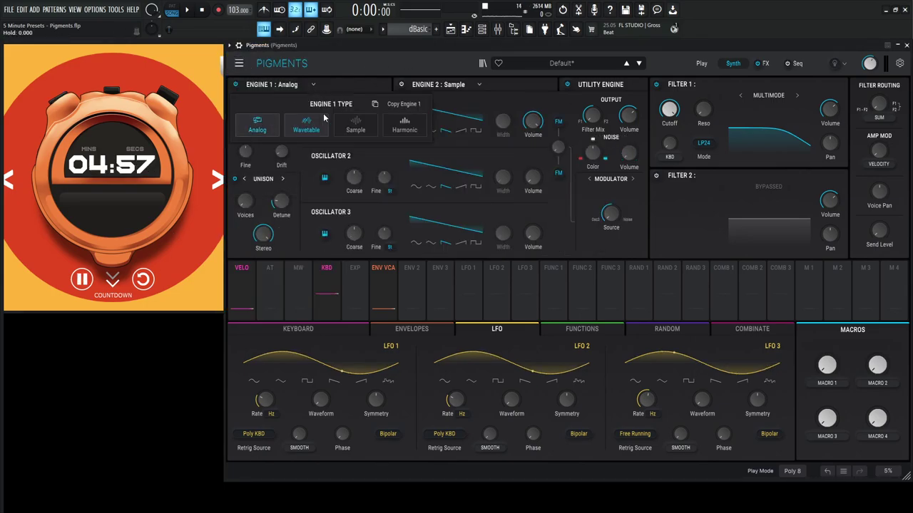
click(432, 132)
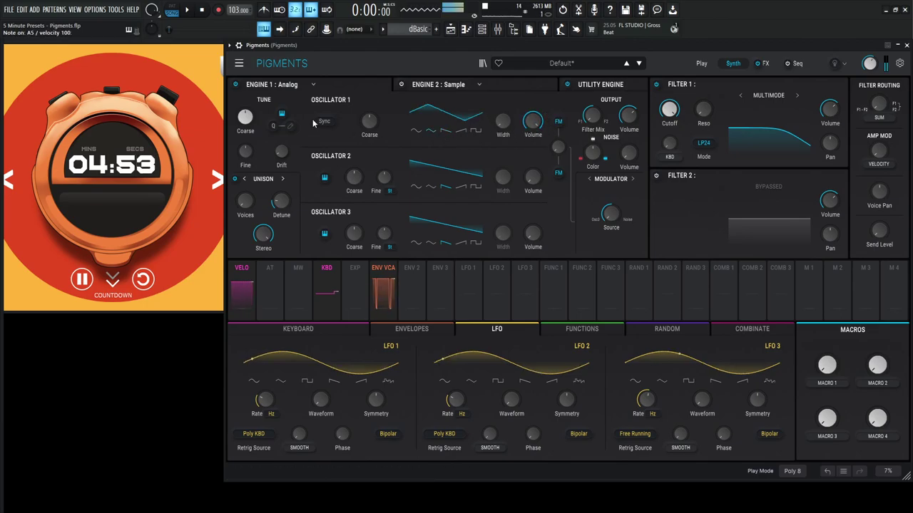
scroll(245, 116, up, 4)
scroll(245, 116, up, 4)
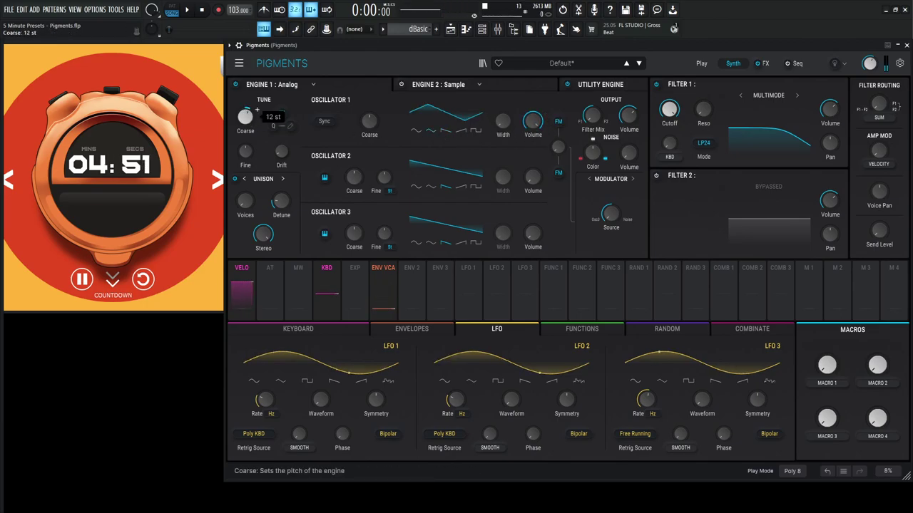
scroll(245, 116, up, 4)
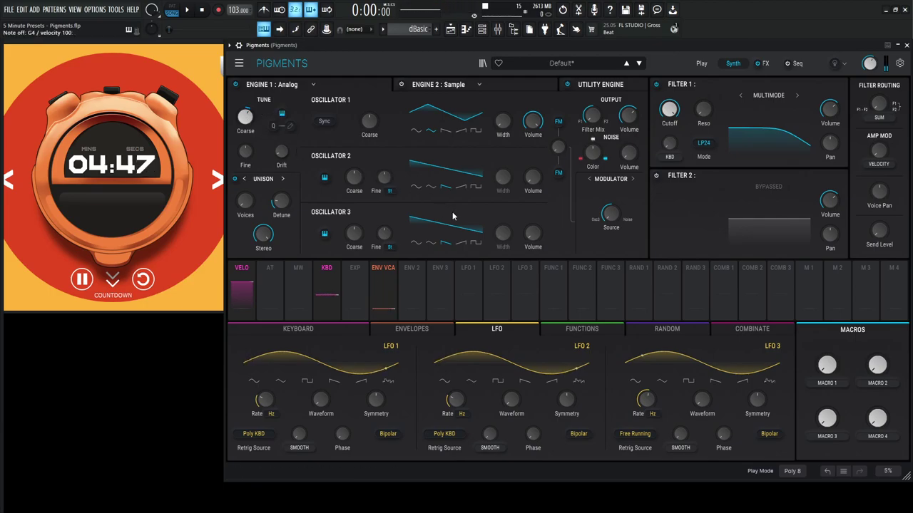
Step: Route LFO 1 to Oscillator 1 pitch, fading in over about 2.9 s at roughly 5.2 Hz
mouse_move(468, 289)
mouse_down()
mouse_move(368, 121)
mouse_move(369, 164)
mouse_up()
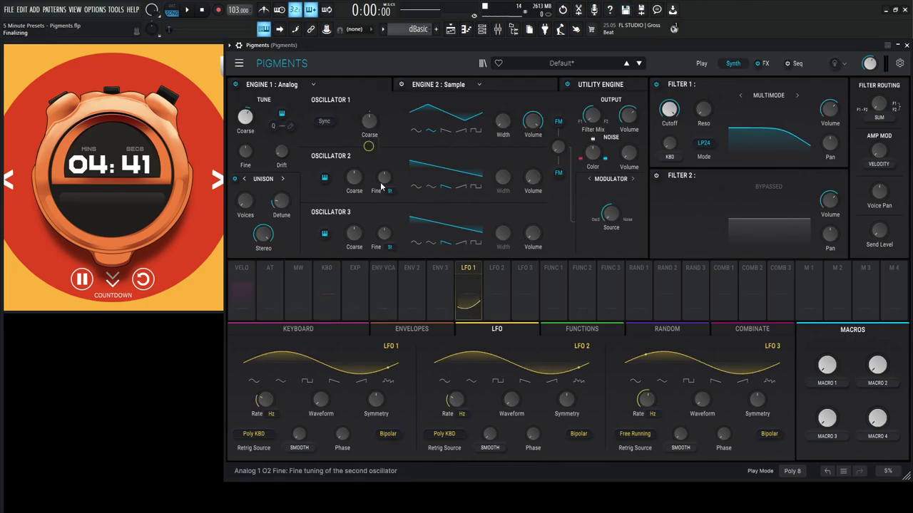
key(z)
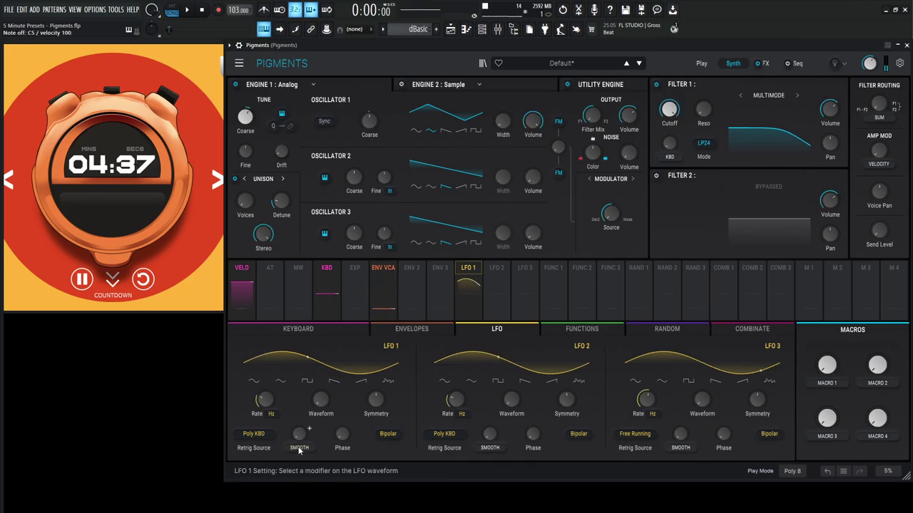
click(346, 431)
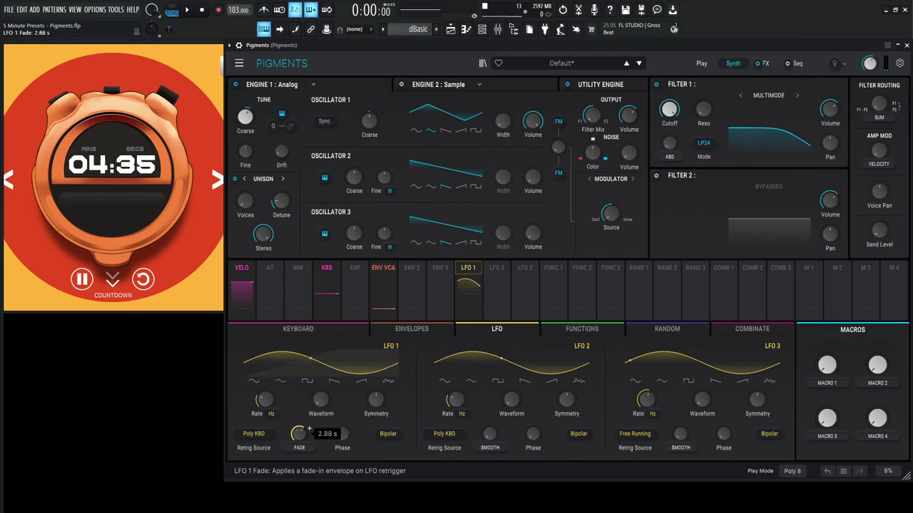
mouse_move(298, 434)
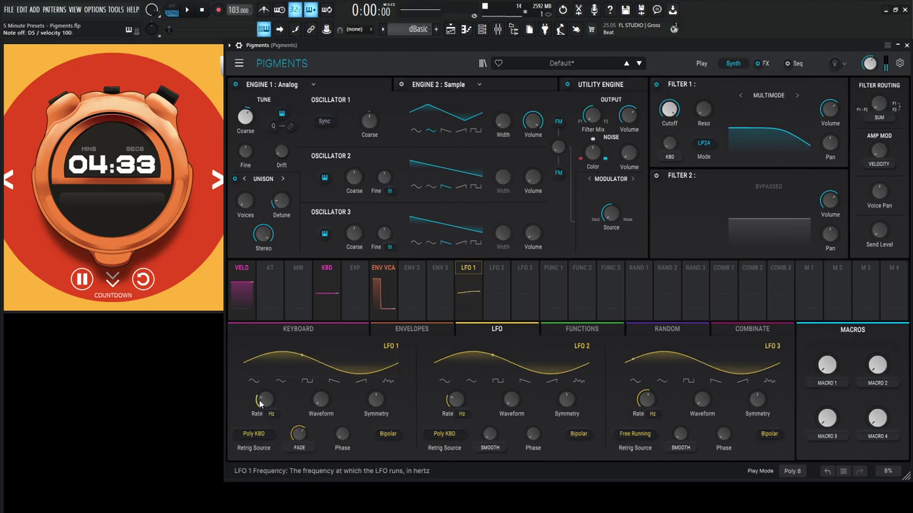
scroll(268, 400, up, 3)
scroll(277, 392, down, 1)
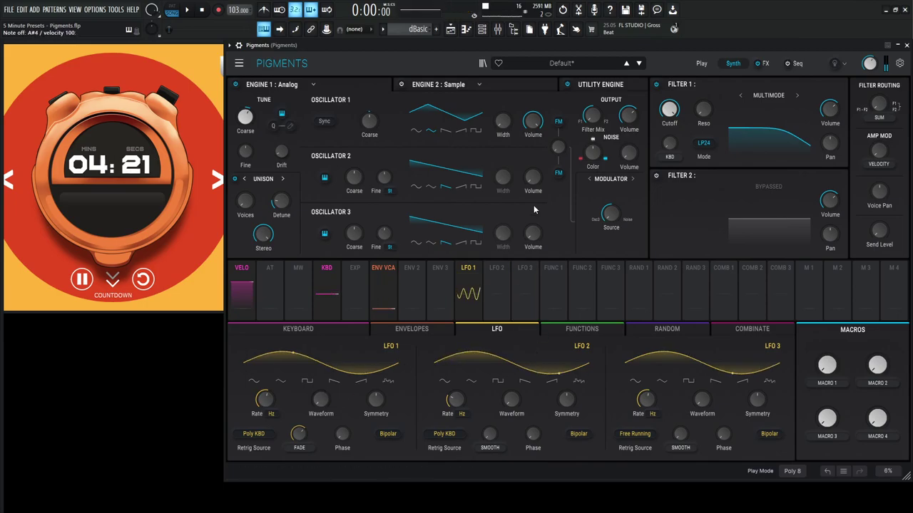
Step: Give Oscillator 2 a square wave and turn Oscillator 1's volume down
click(475, 187)
mouse_move(533, 177)
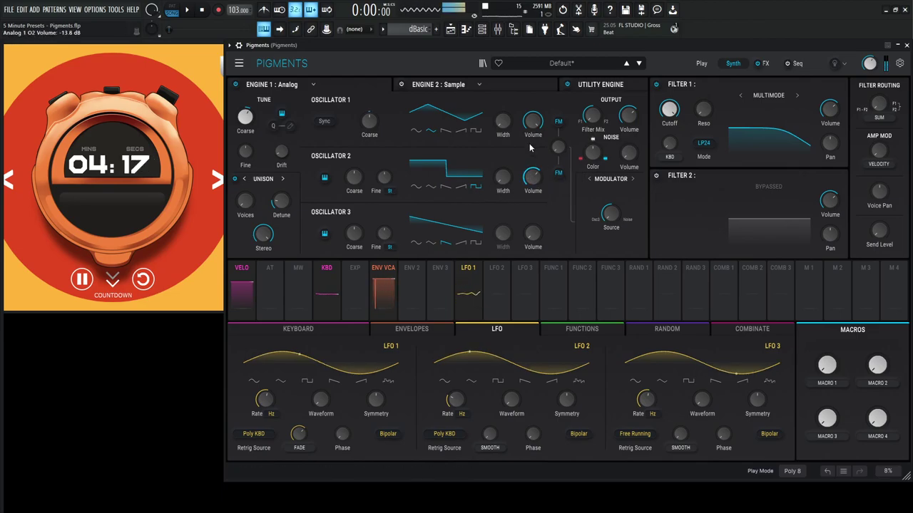
mouse_move(533, 121)
scroll(544, 113, down, 2)
scroll(544, 113, down, 2)
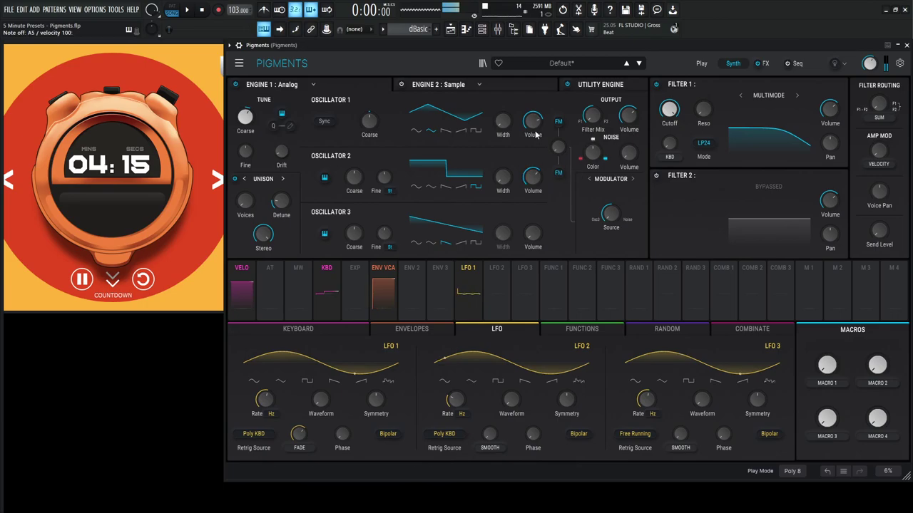
scroll(544, 114, down, 2)
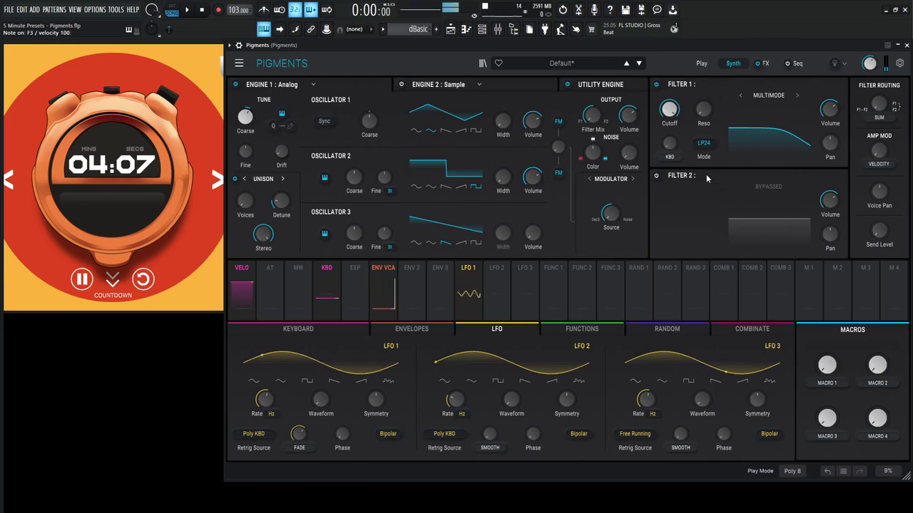
Step: Enable Filter 2 as an HP24 high-pass with its cutoff near 73.7 Hz
click(668, 179)
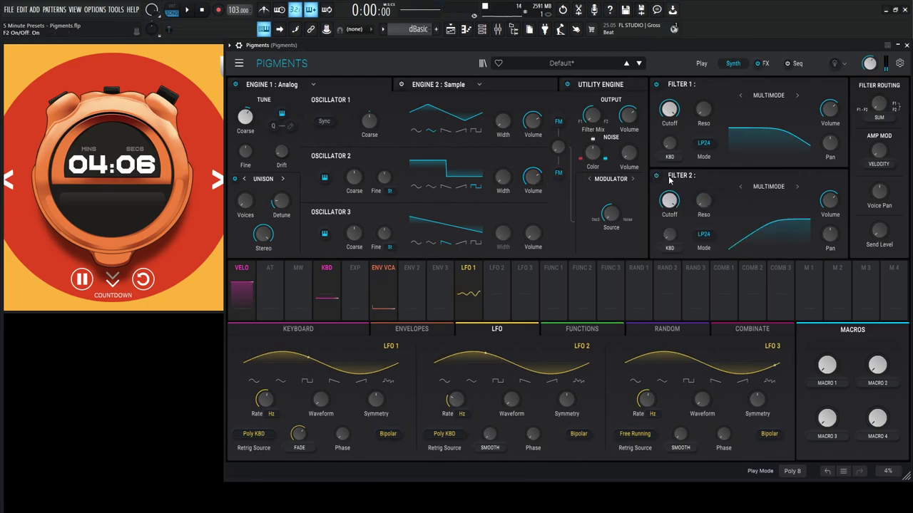
click(761, 186)
click(769, 189)
click(703, 234)
click(727, 305)
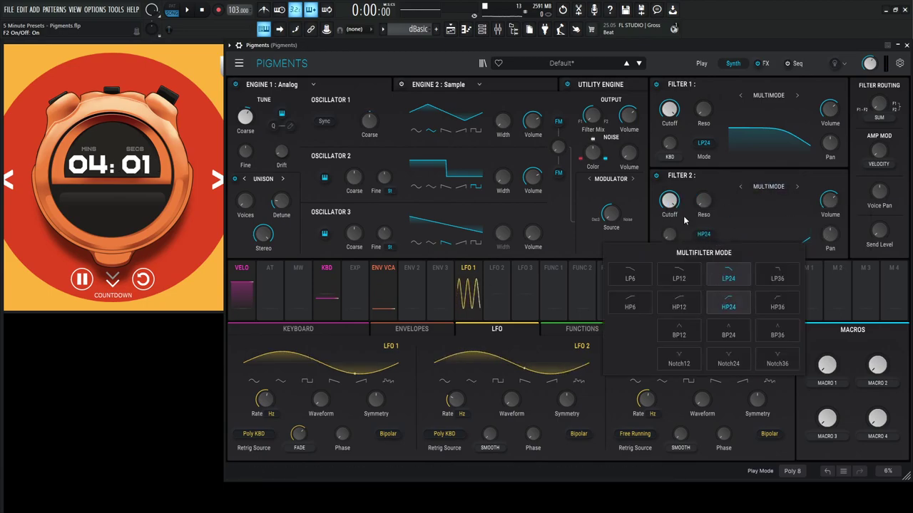
scroll(681, 194, down, 5)
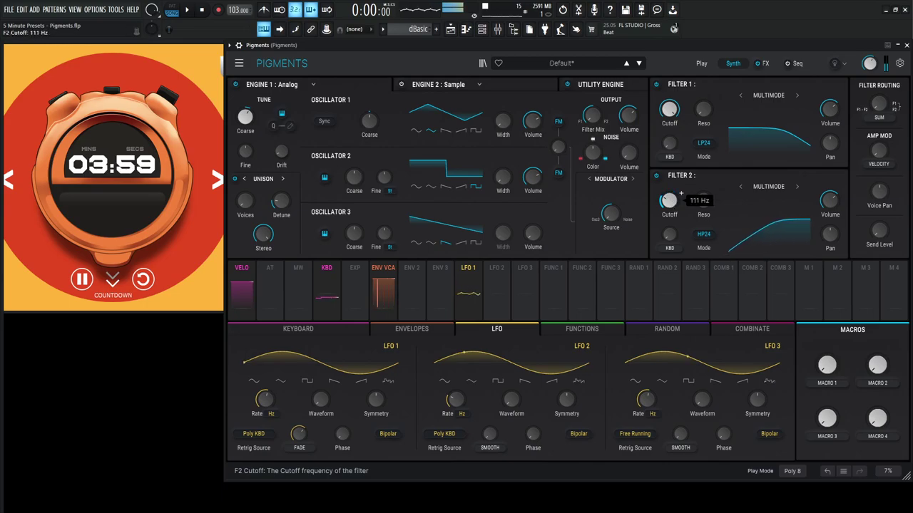
key(v)
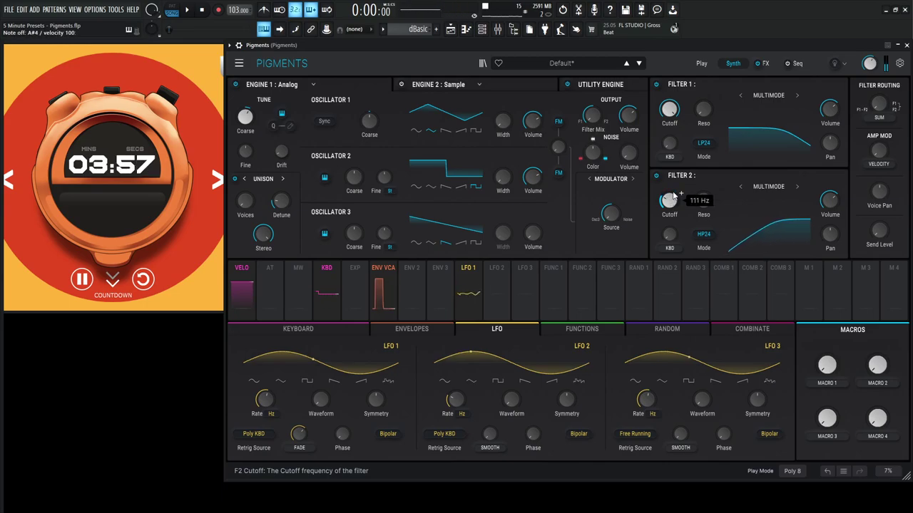
scroll(670, 202, down, 3)
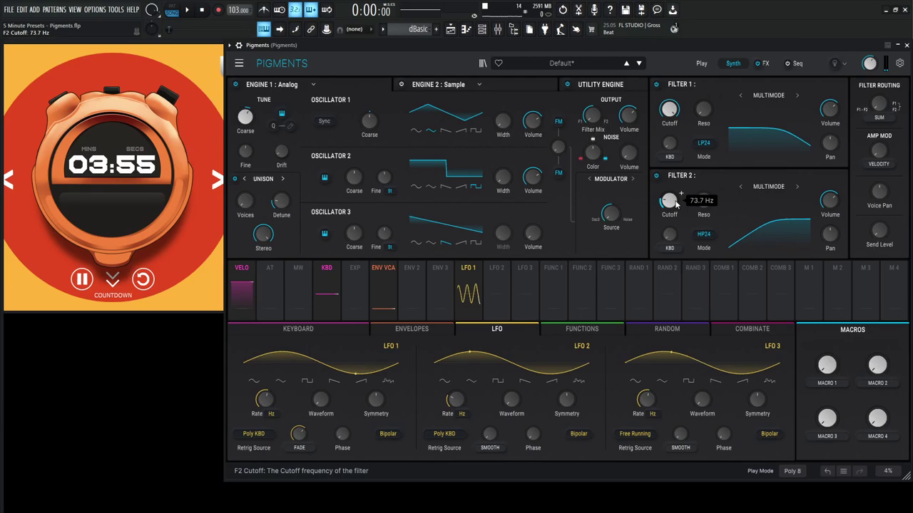
key(v)
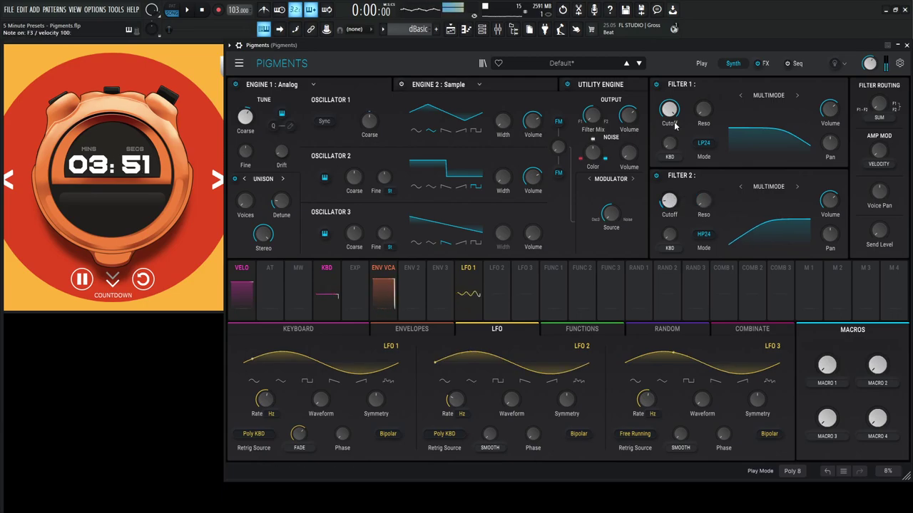
Step: Raise Filter 1's cutoff to about 13064 Hz while auditioning notes
mouse_move(668, 109)
scroll(674, 107, up, 1)
key(y)
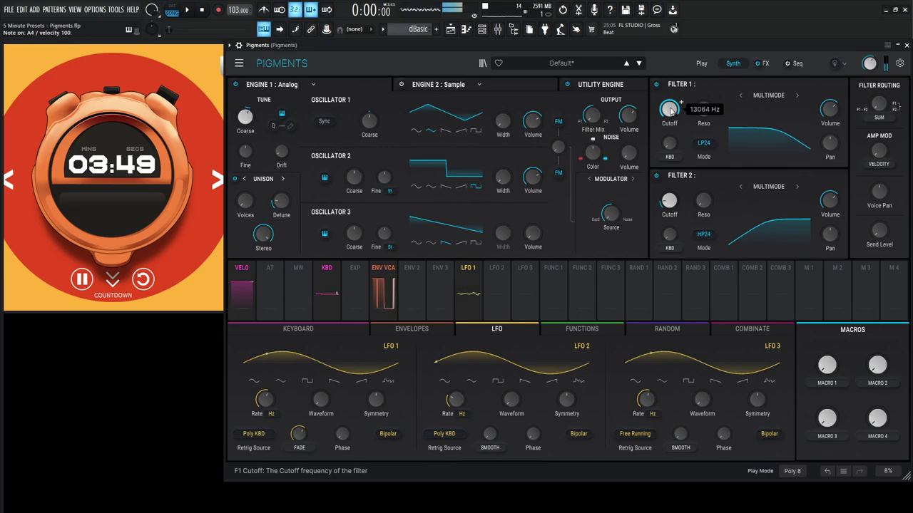
key(r)
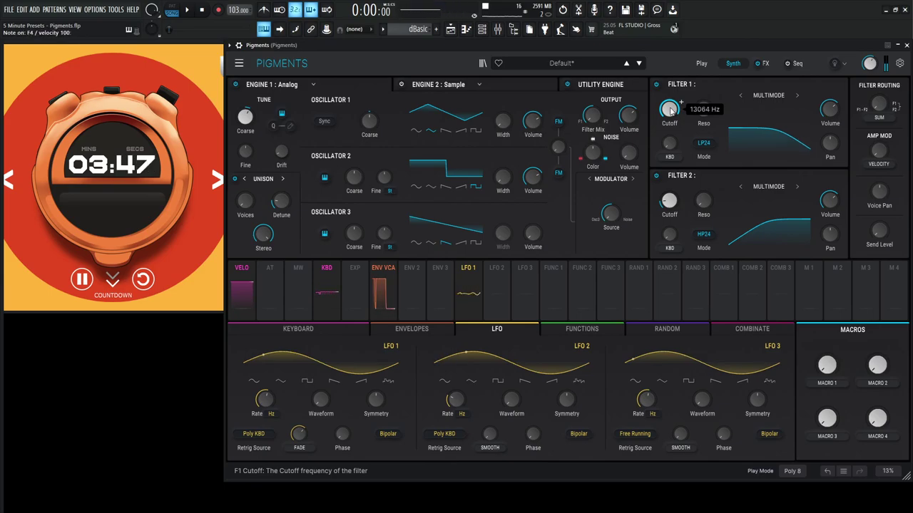
key(r)
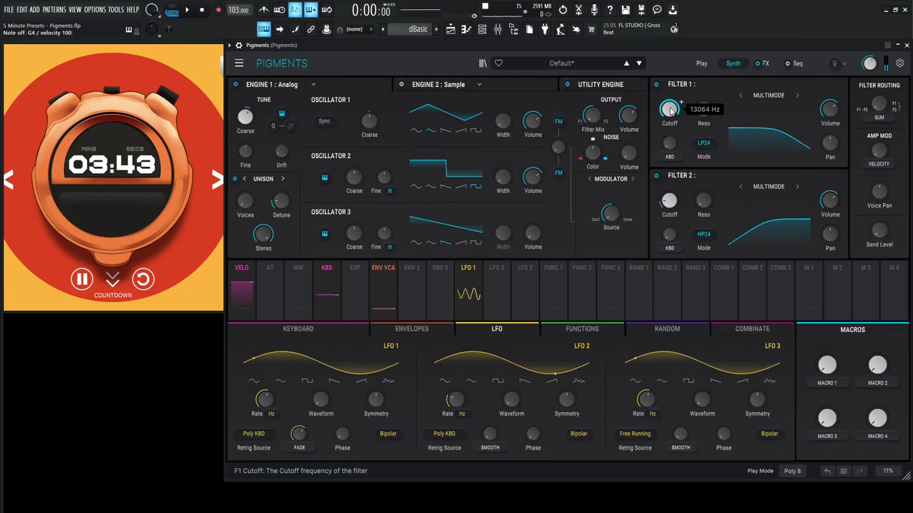
Step: Set the analog engine's unison to 2 voices with about 48% stereo spread
key(y)
drag(257, 191, 257, 194)
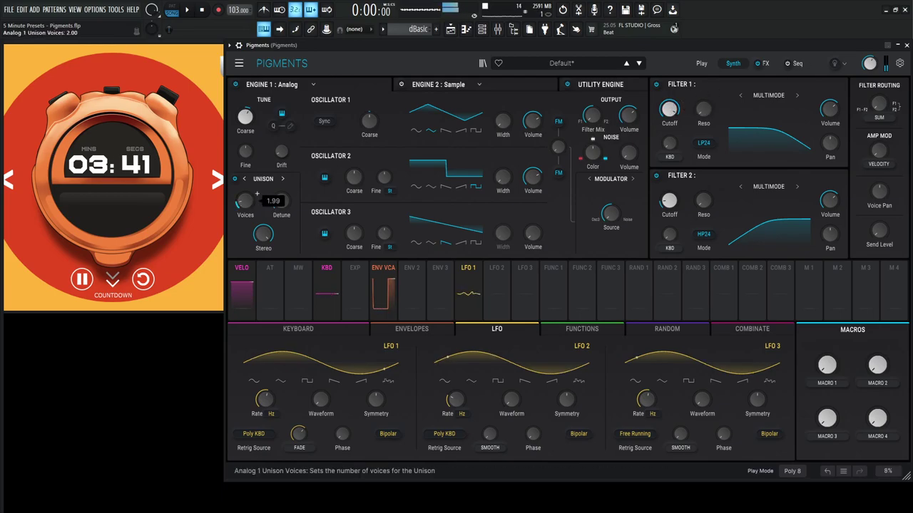
key(i)
key(b)
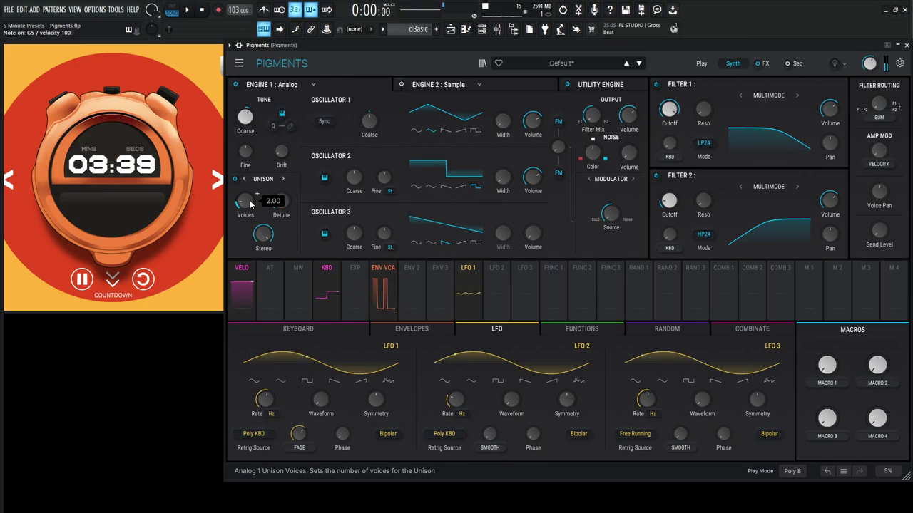
drag(285, 228, 268, 236)
key(b)
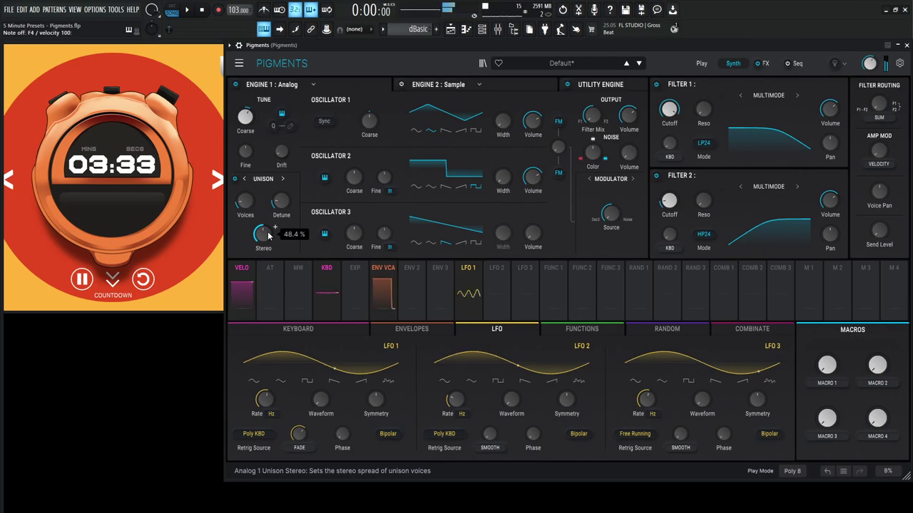
key(z)
key(b)
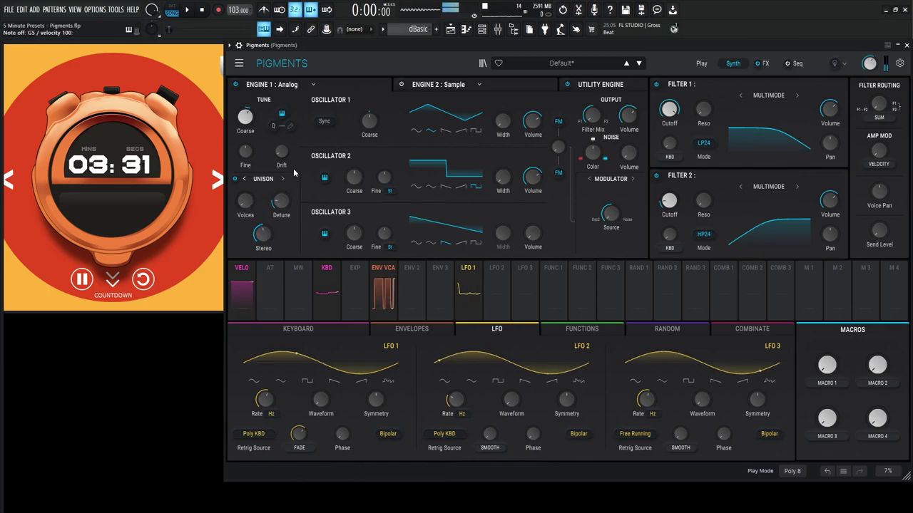
Step: Make the FX A delay ping-pong, set reverb dry/wet to 21%, and empty the first slot
click(764, 63)
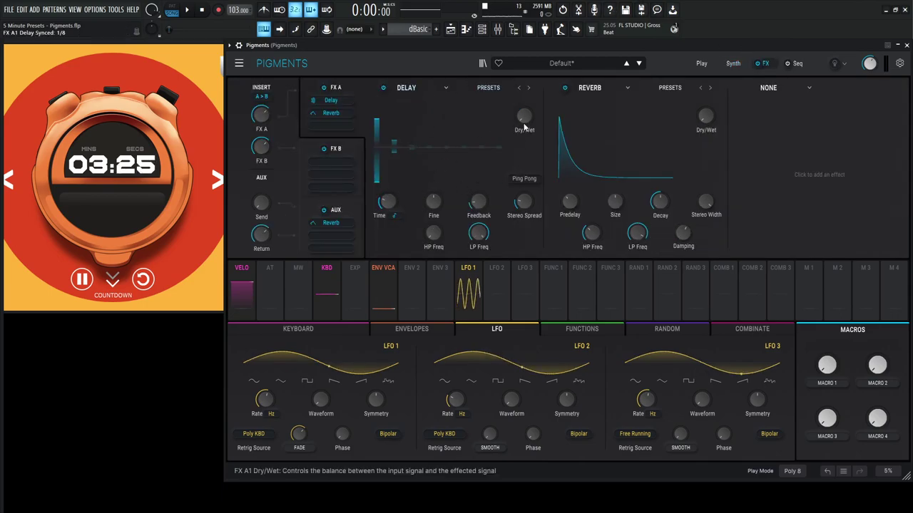
click(525, 179)
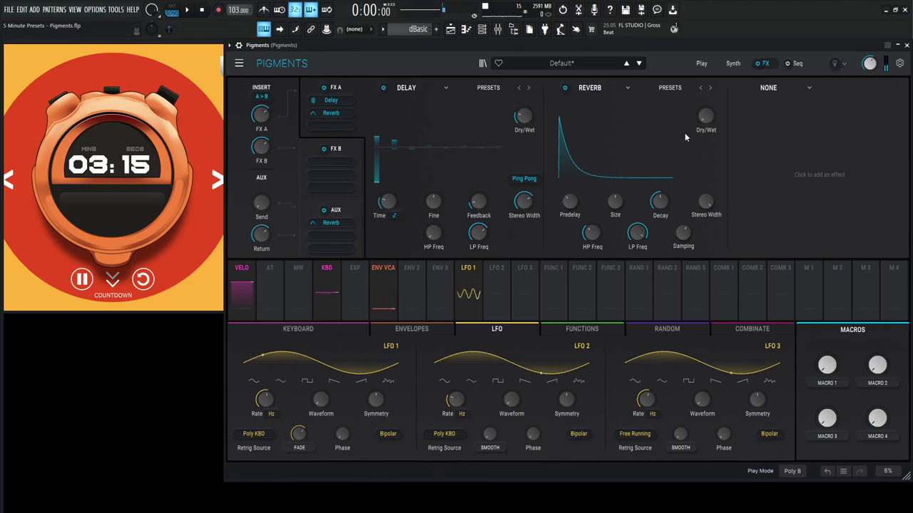
mouse_move(705, 117)
drag(701, 118, 701, 107)
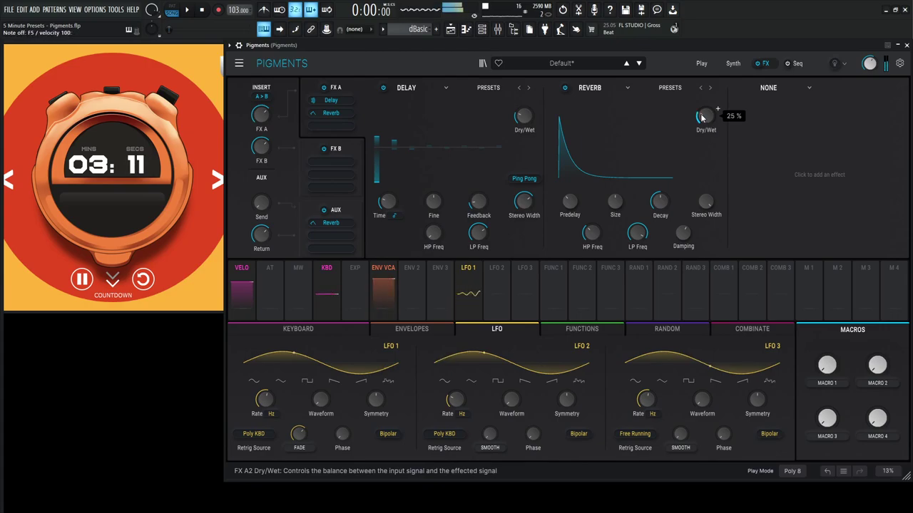
scroll(701, 117, down, 2)
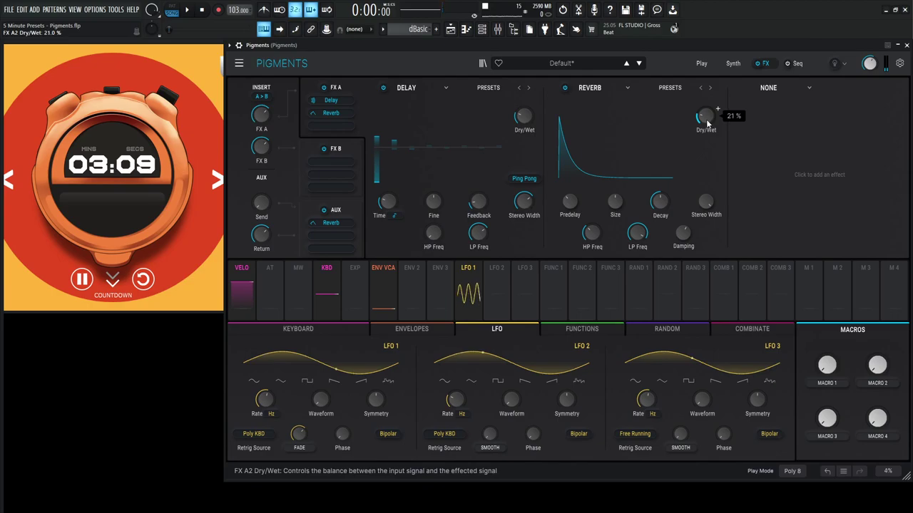
mouse_move(332, 115)
mouse_down()
mouse_move(333, 127)
mouse_move(335, 113)
mouse_up()
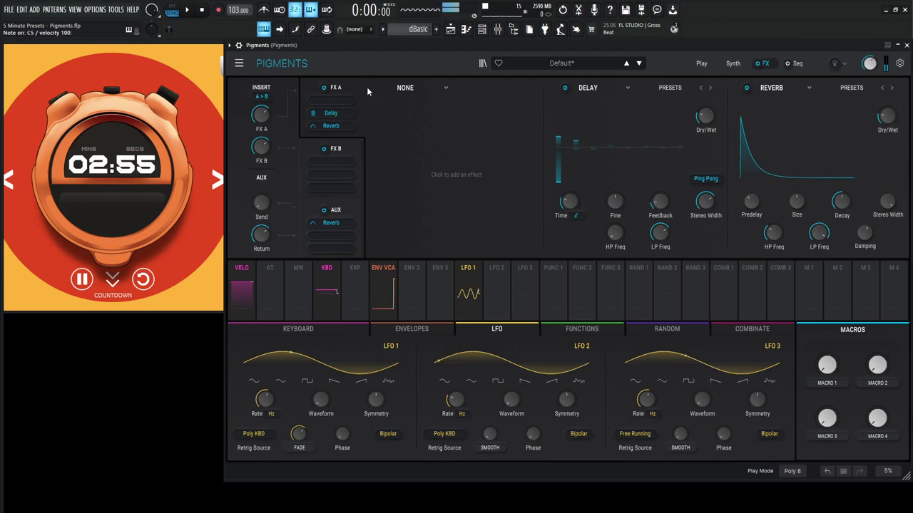
Step: Load a Bitcrusher first in FX A with reduced bit depth and about 4x downsampling
click(417, 91)
click(503, 179)
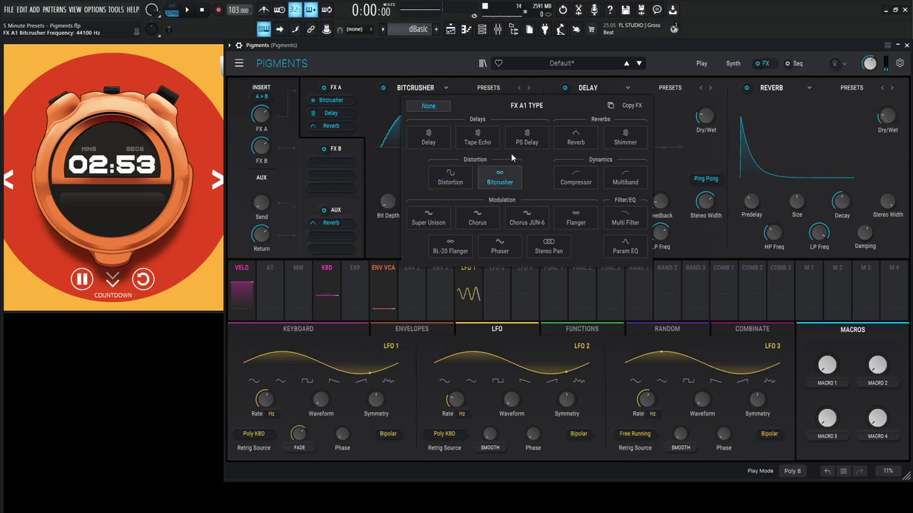
drag(385, 203, 394, 206)
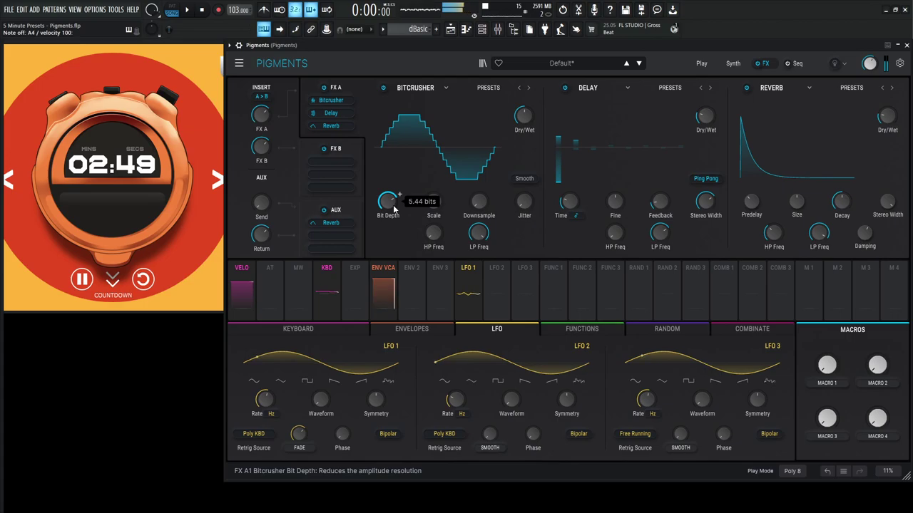
drag(394, 207, 394, 194)
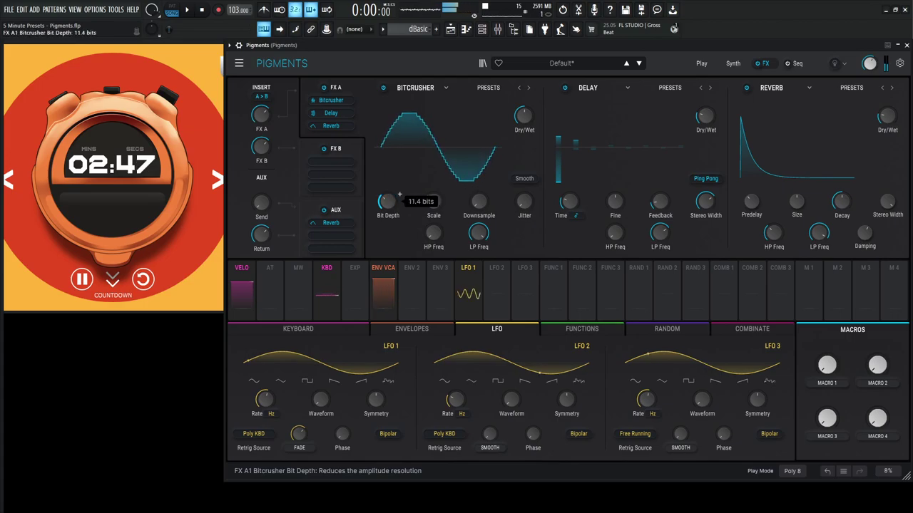
mouse_move(491, 202)
mouse_down()
mouse_move(490, 194)
mouse_move(481, 206)
mouse_up()
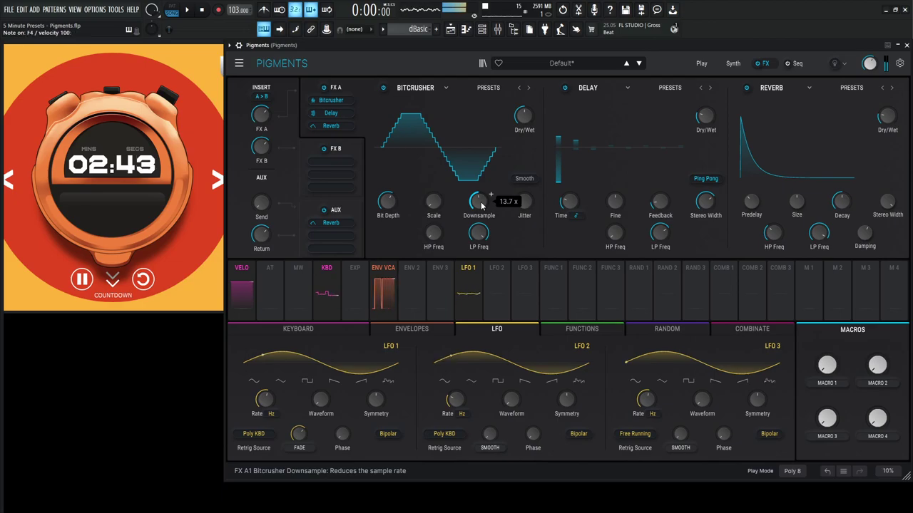
scroll(479, 203, down, 3)
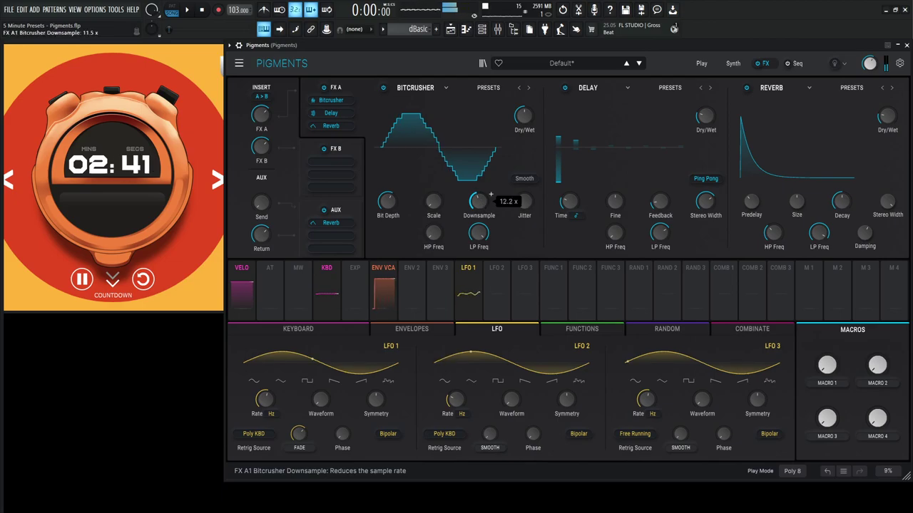
scroll(479, 203, down, 3)
scroll(479, 202, down, 2)
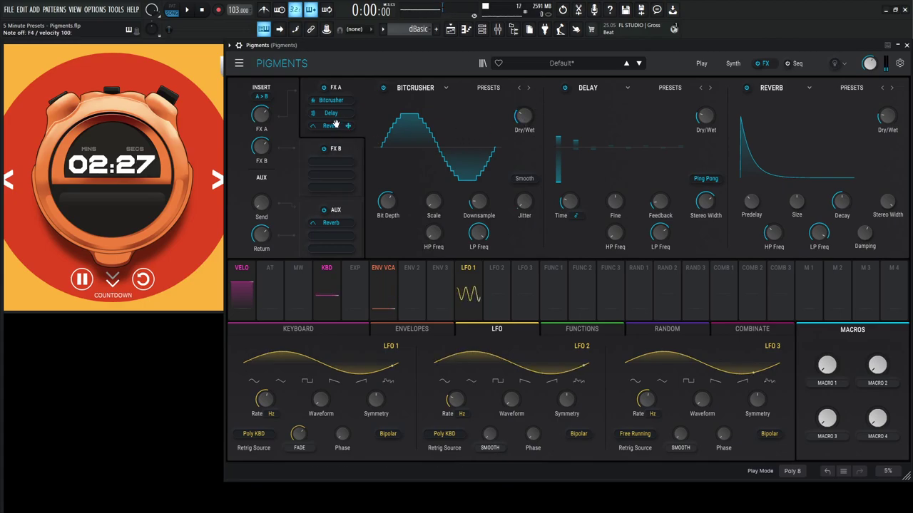
Step: Move Delay and Reverb into FX B, then add Tape Distortion with raised drive to FX A
drag(331, 127, 331, 174)
drag(331, 113, 342, 157)
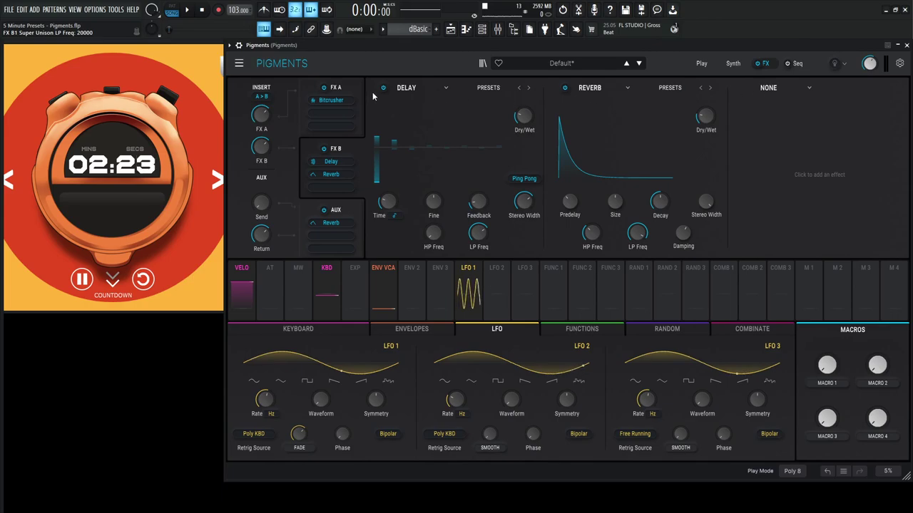
click(335, 114)
click(586, 88)
click(611, 178)
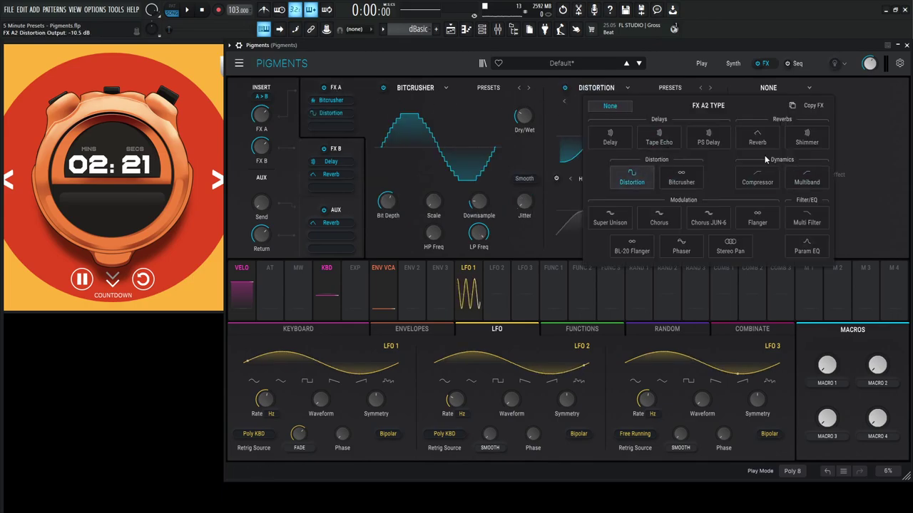
click(629, 102)
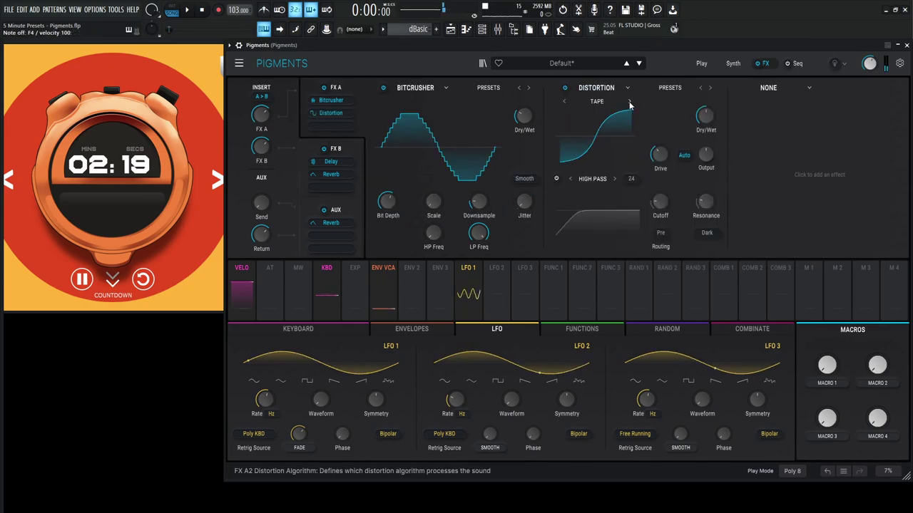
drag(660, 165, 662, 158)
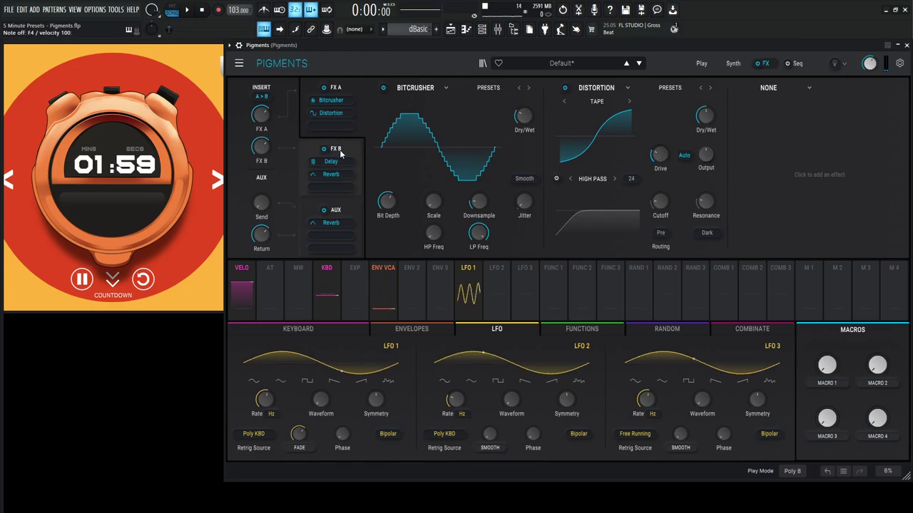
Step: Put a Delay at the end of FX A and a ping-pong Delay first in FX B
drag(337, 161, 332, 127)
click(344, 154)
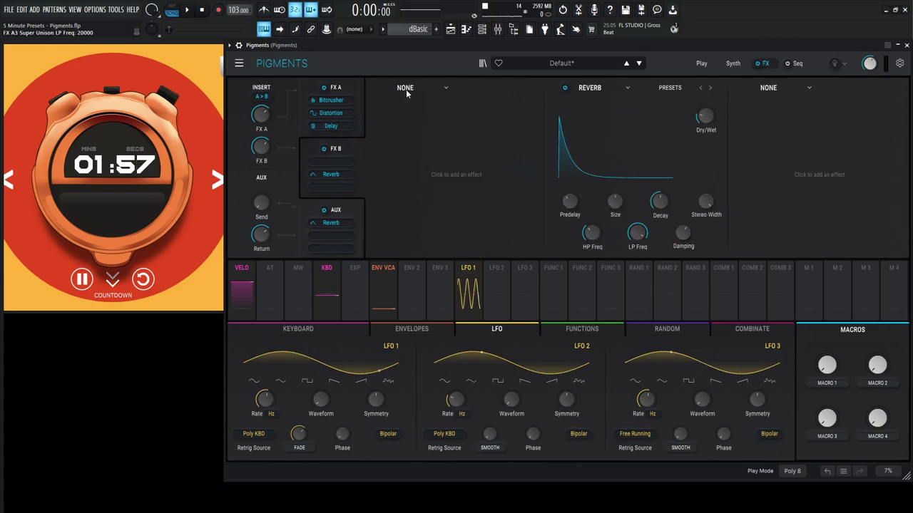
click(411, 91)
click(428, 137)
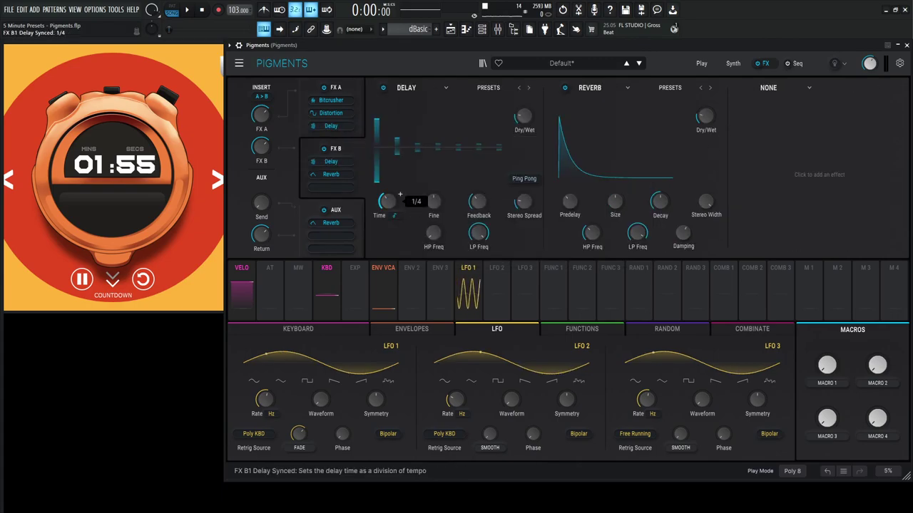
click(342, 136)
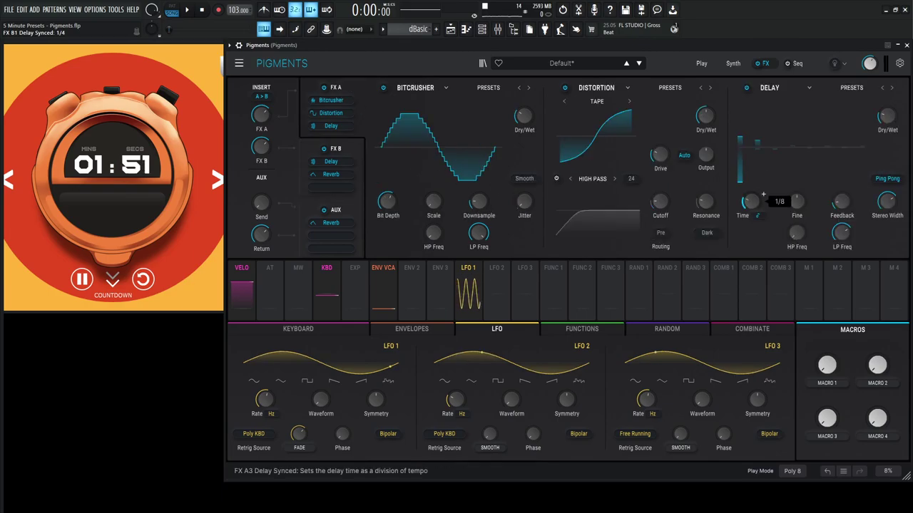
click(335, 153)
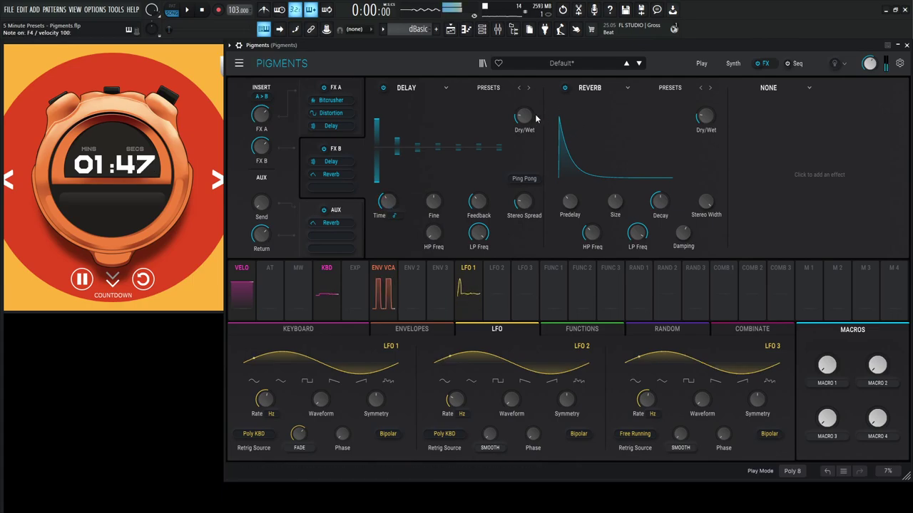
click(526, 181)
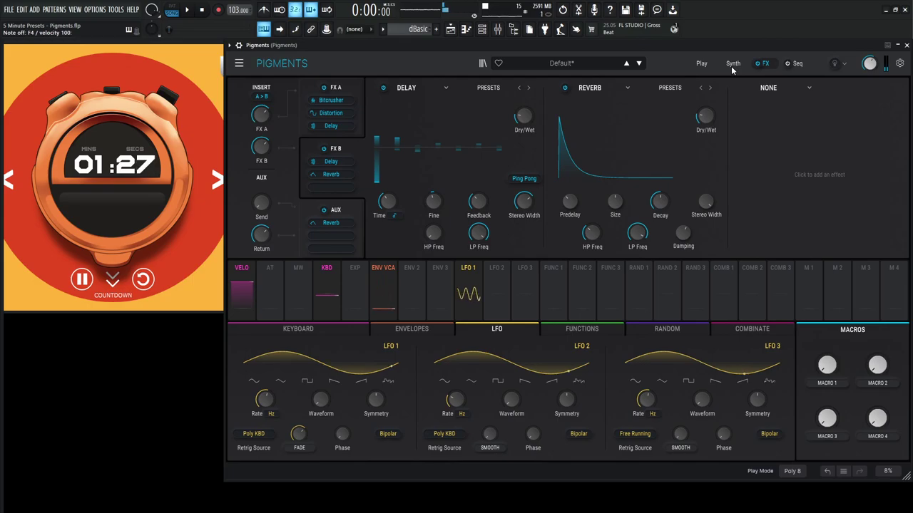
Step: Route the utility engine's sub oscillator to Direct Out and lower its output to about -15 dB
click(732, 64)
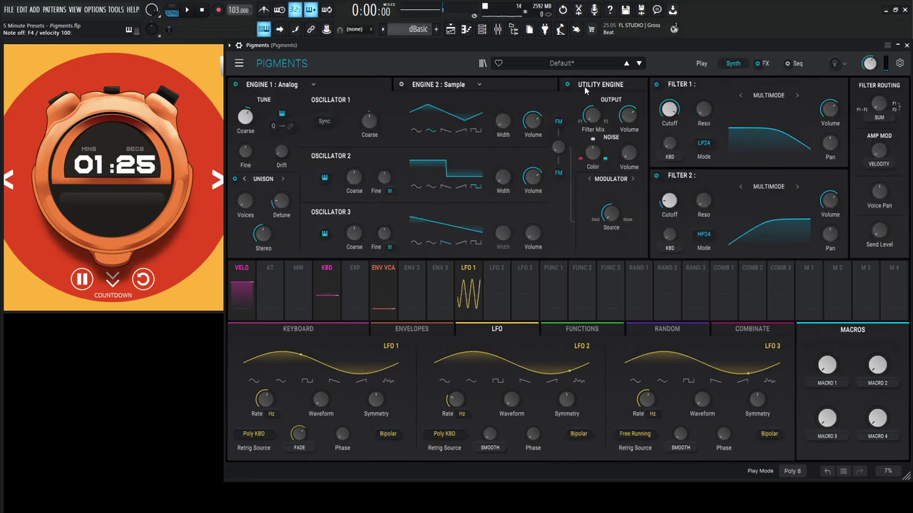
click(599, 84)
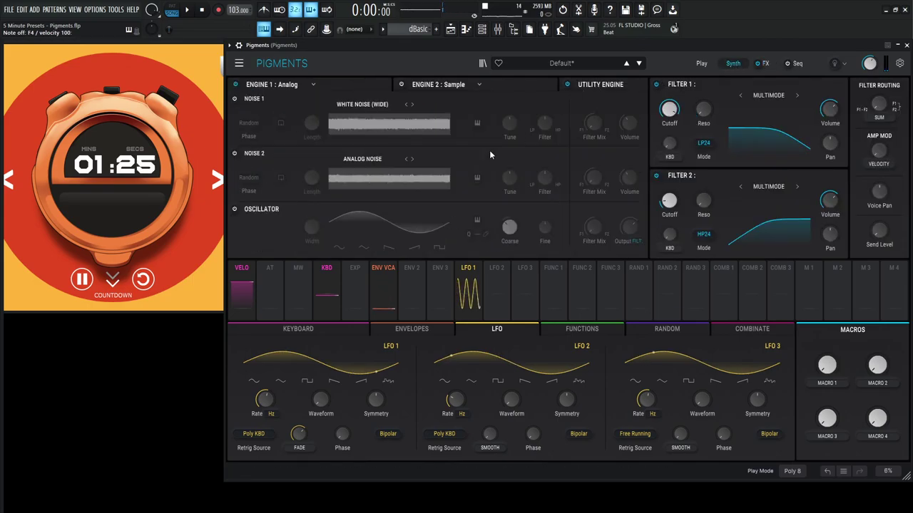
click(634, 241)
click(662, 281)
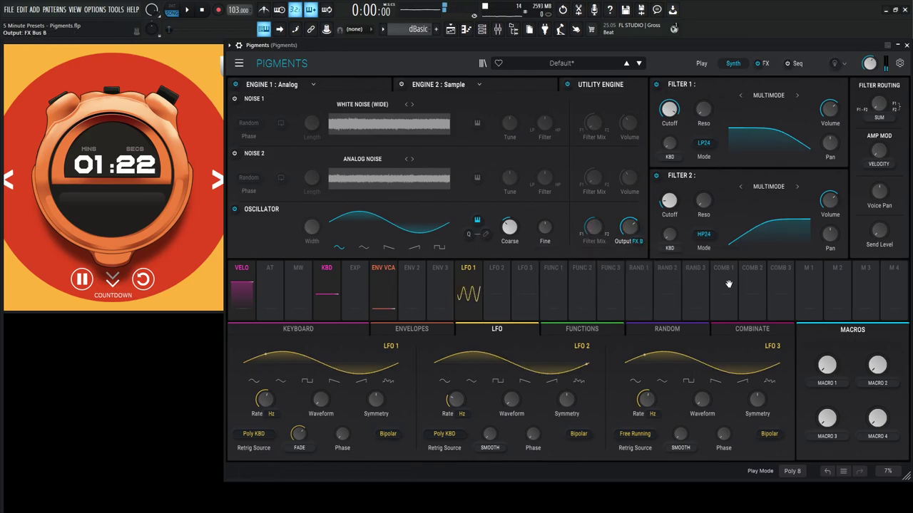
click(631, 241)
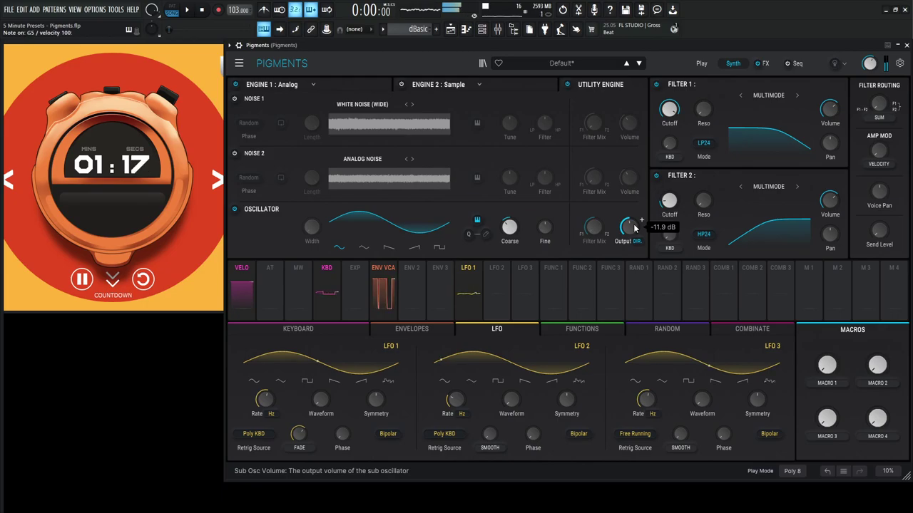
drag(634, 228, 635, 243)
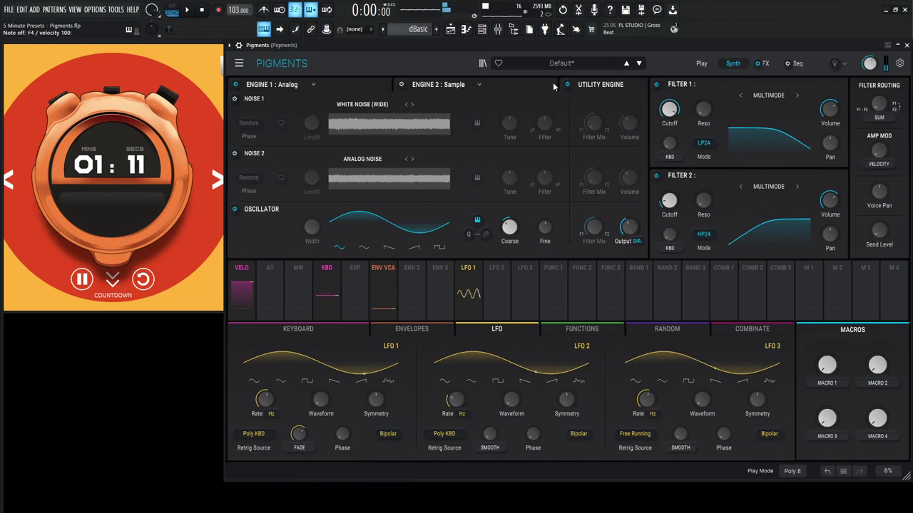
Step: Assign Filter 1 cutoff to Macro 1 with a modulation amount, then test Macros 1 and 2
click(360, 88)
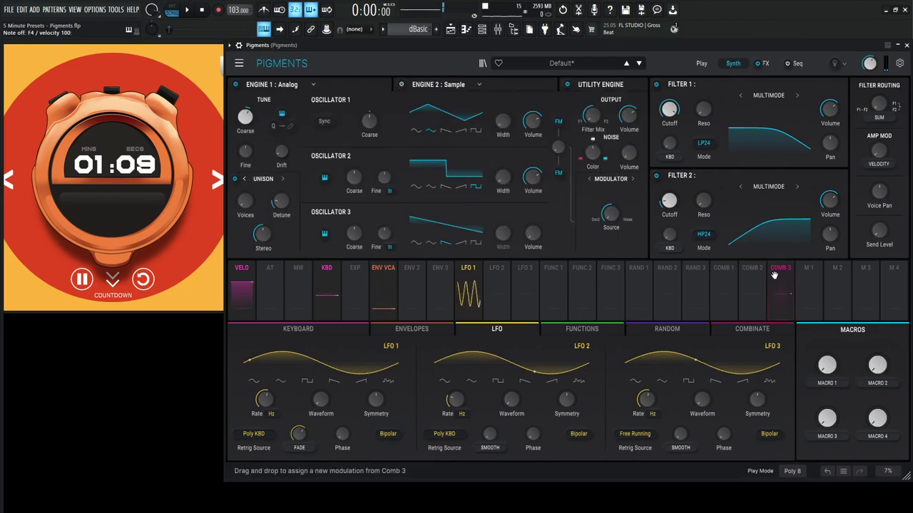
click(813, 315)
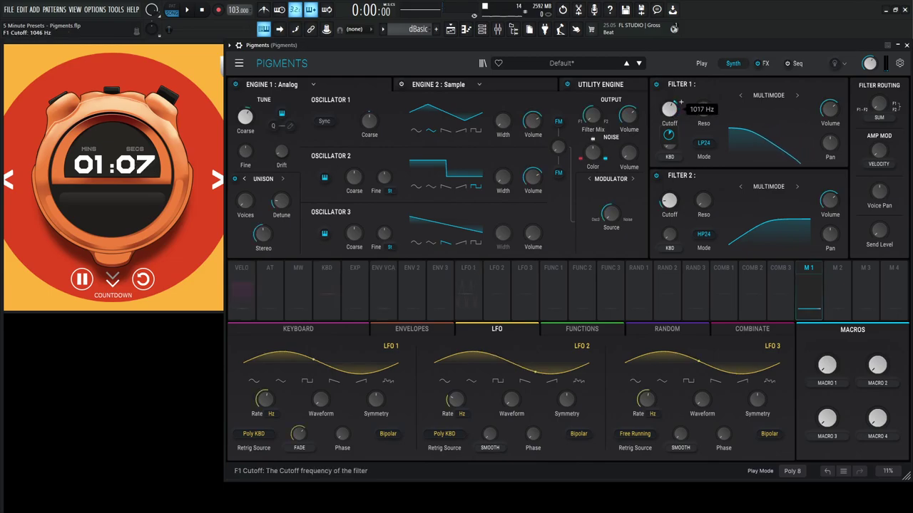
click(808, 268)
drag(827, 365, 827, 342)
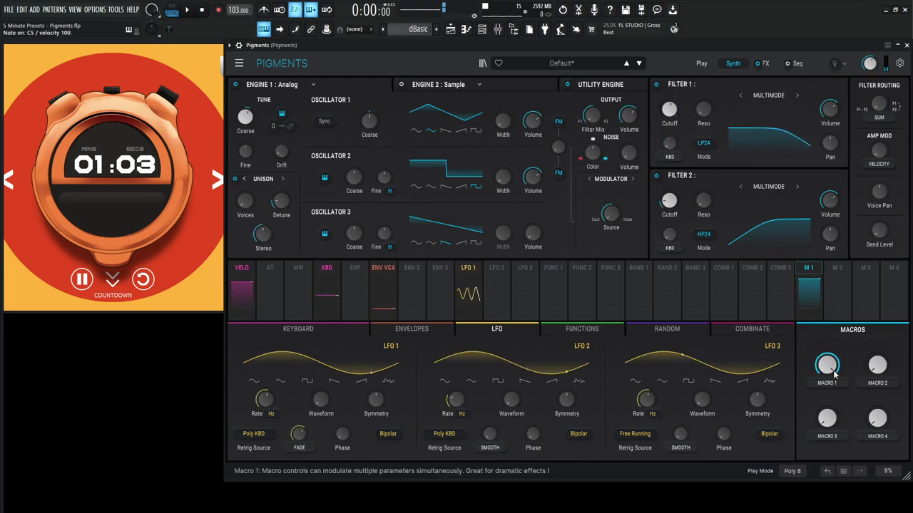
drag(827, 366, 827, 385)
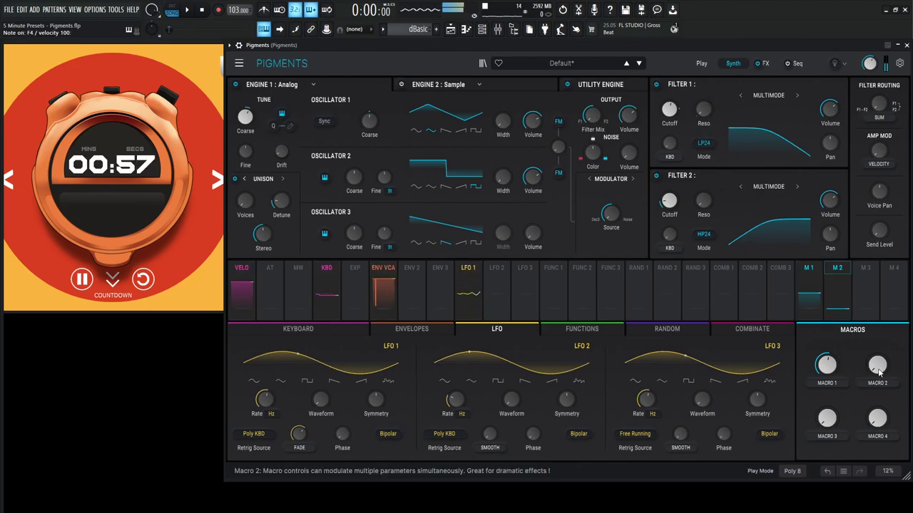
mouse_move(877, 365)
mouse_down()
mouse_move(877, 349)
mouse_move(881, 371)
mouse_up()
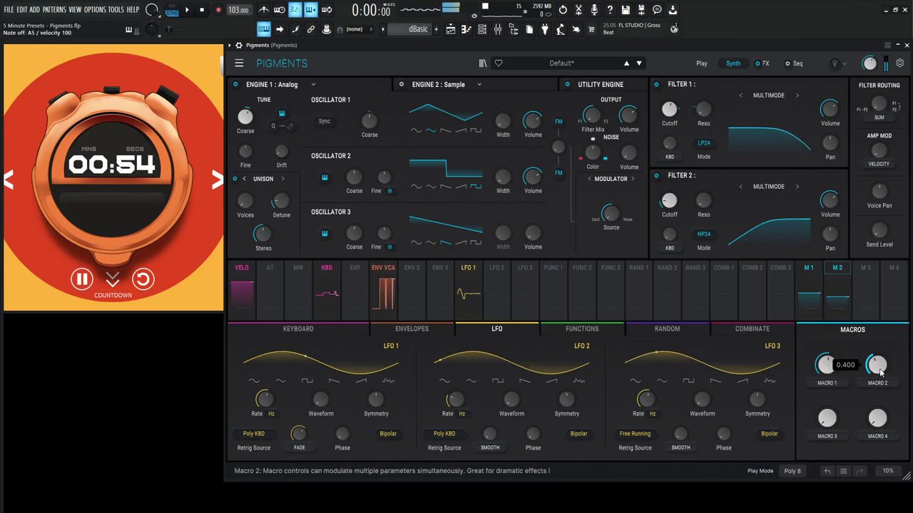
Step: Make Filter 1 an MS-20 filter and rename Macros 1 and 2 to Cutoff and Res
click(768, 95)
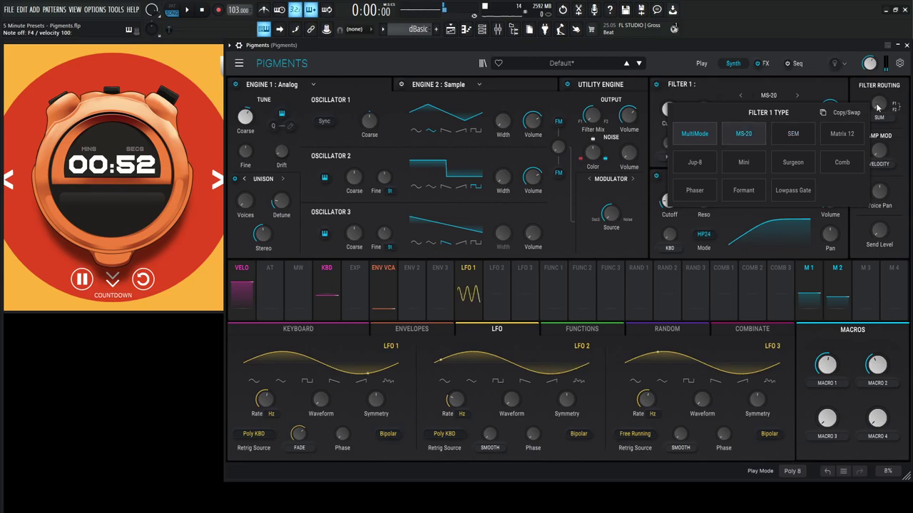
click(743, 133)
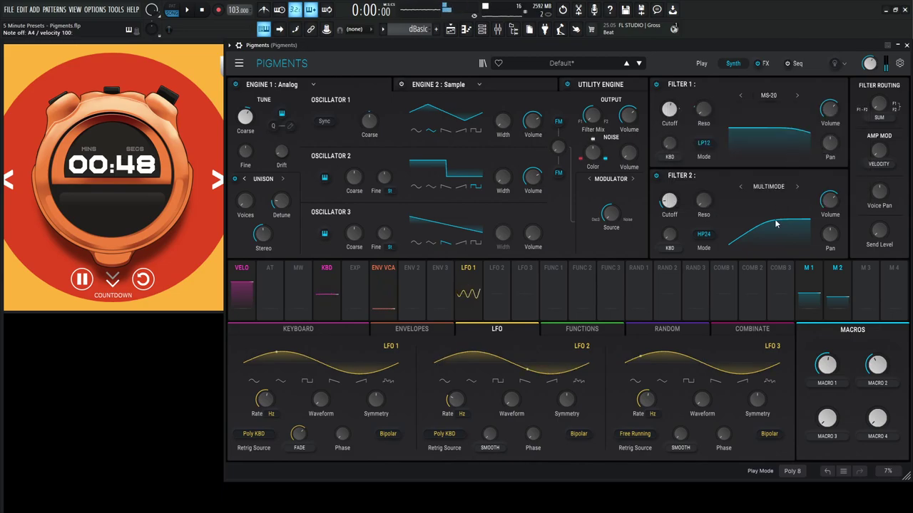
double_click(827, 383)
text(CUTOFFG)
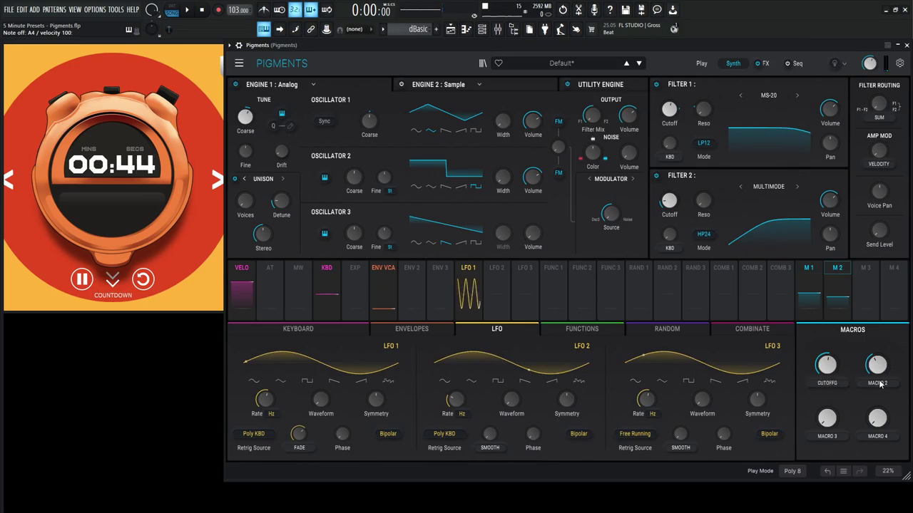
double_click(877, 383)
text(RES)
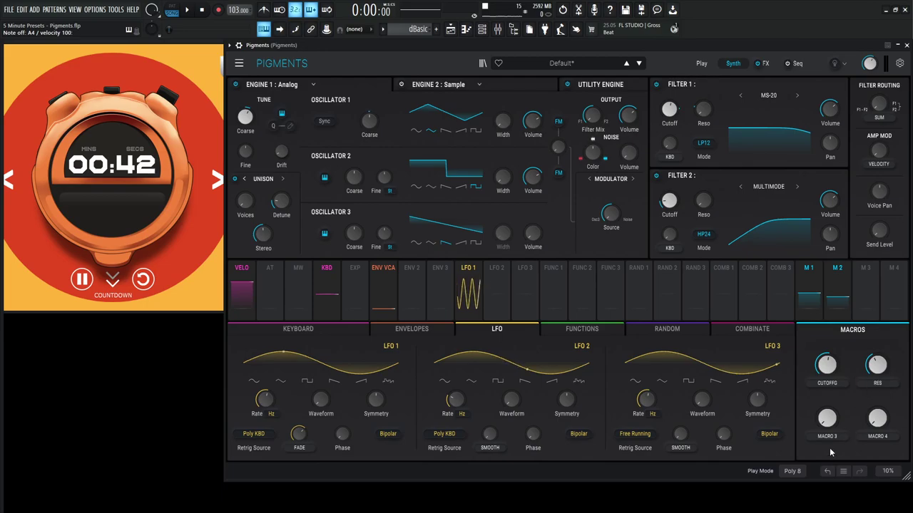
Step: Assign Macro 3 to the sub oscillator's output volume and name it SUB
click(616, 86)
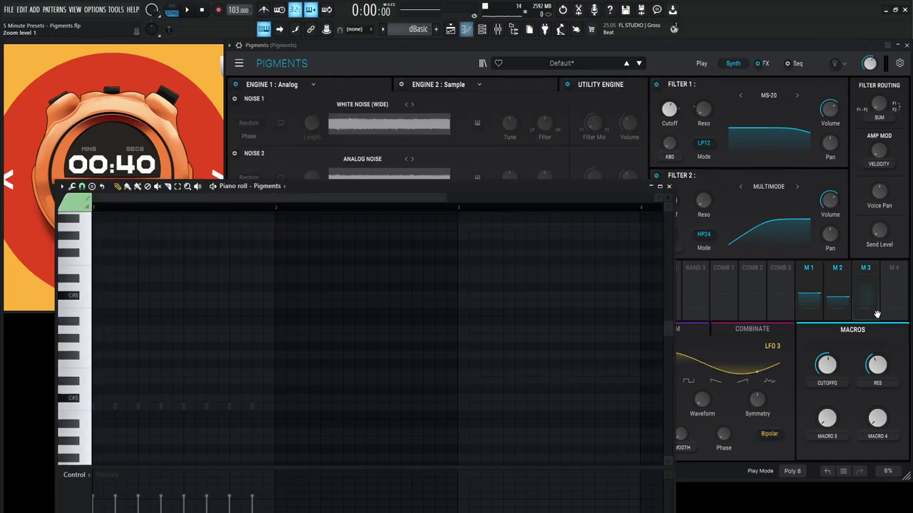
drag(827, 418, 628, 226)
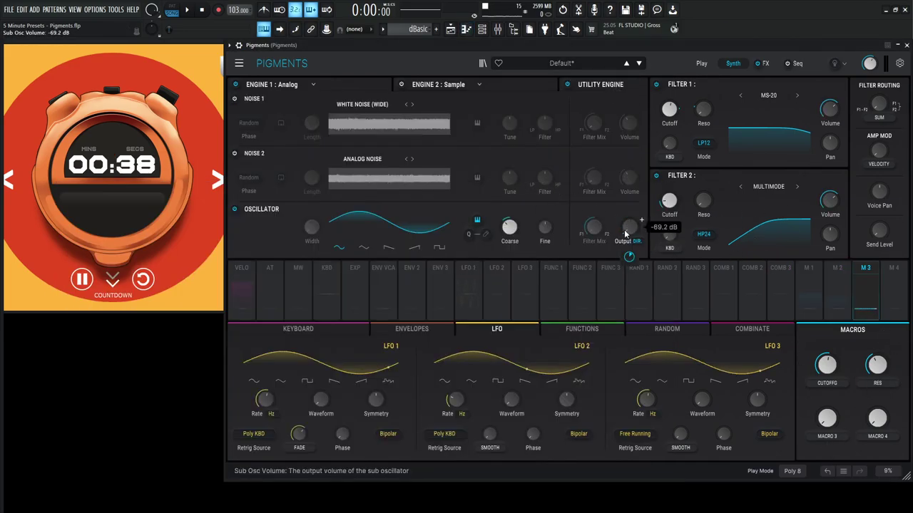
double_click(820, 436)
text(SUB)
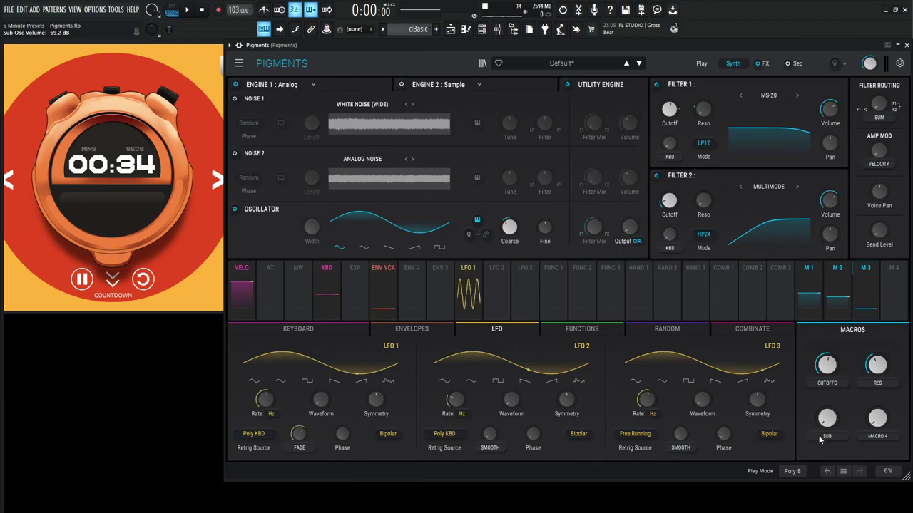
key(Return)
Step: Assign Macro 4 to distortion drive and FX B reverb dry/wet, then rename it FX
click(763, 63)
click(336, 87)
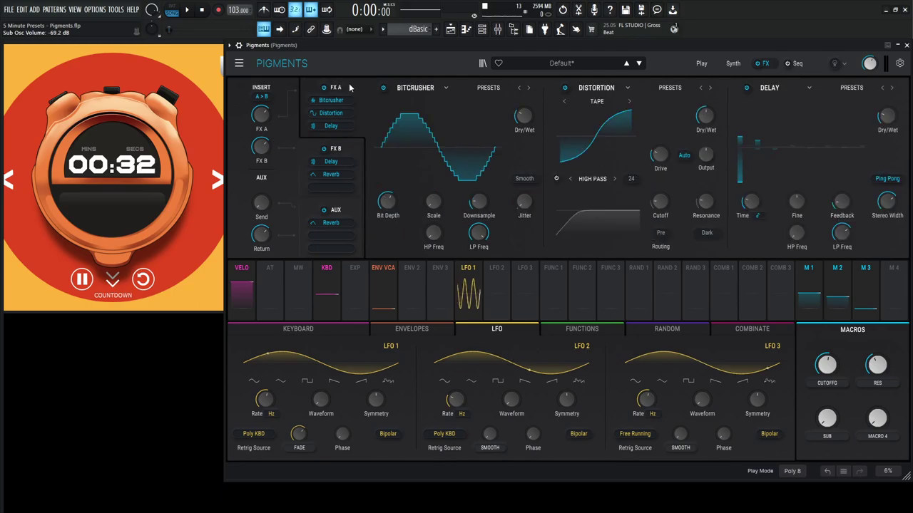
mouse_move(894, 288)
mouse_down()
mouse_move(603, 134)
mouse_move(706, 116)
mouse_up()
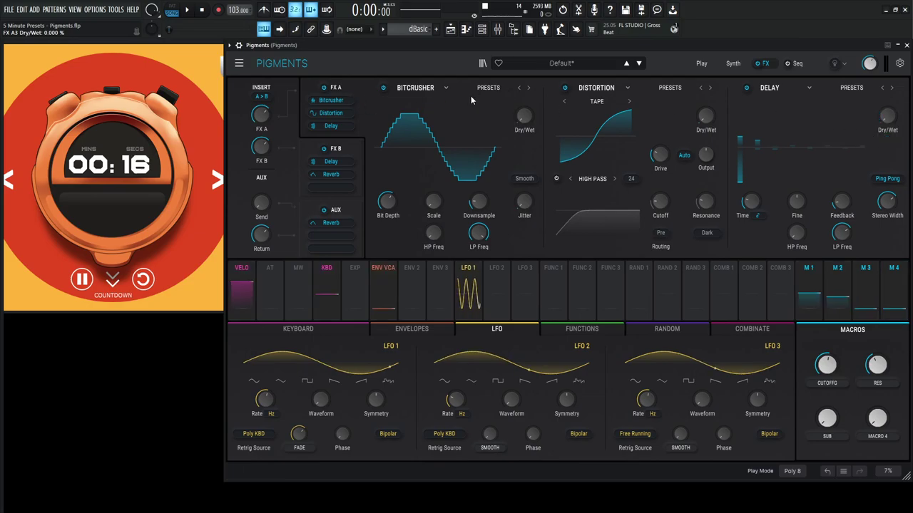
click(360, 147)
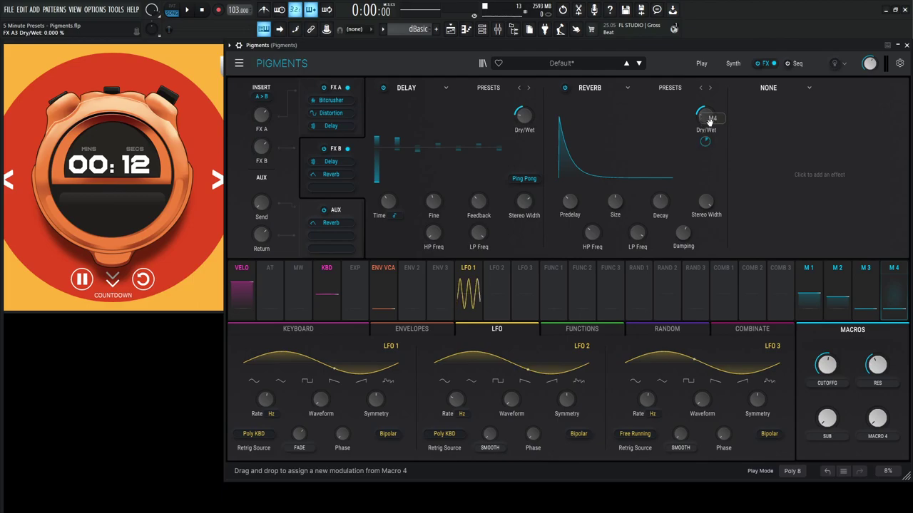
drag(552, 135, 706, 118)
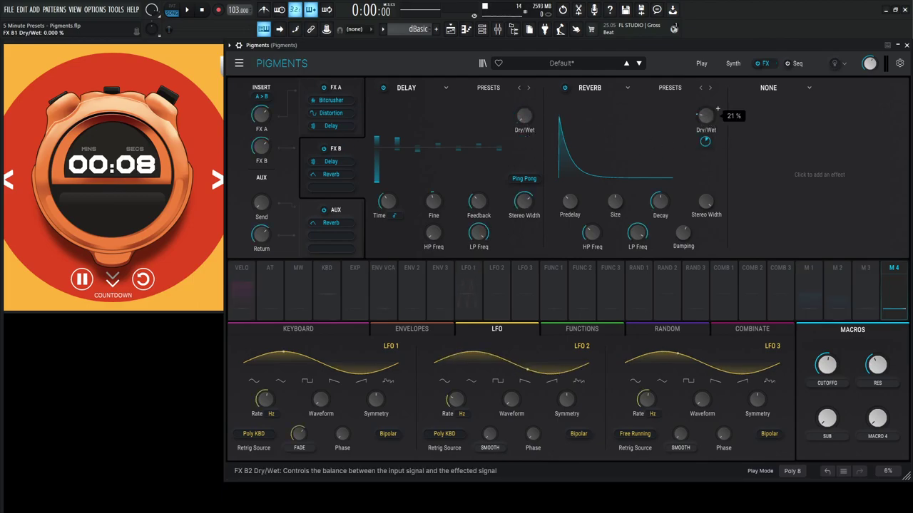
drag(706, 146, 705, 138)
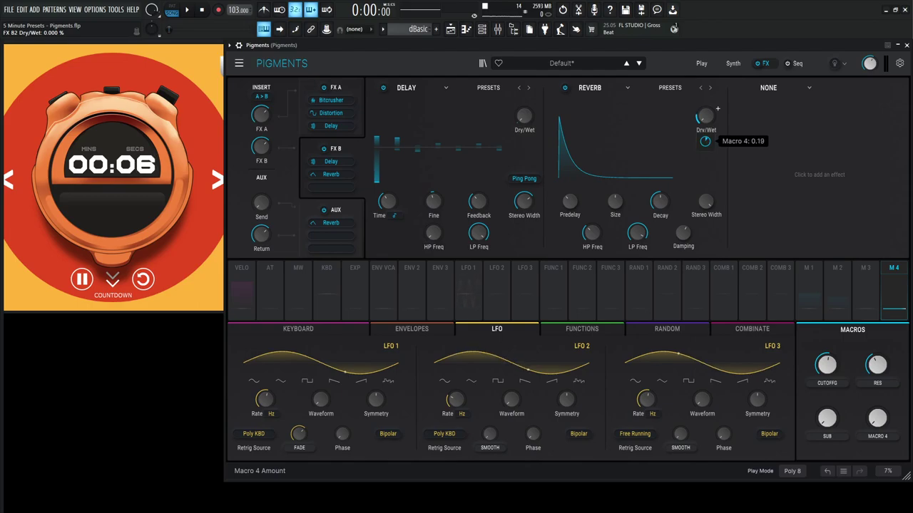
double_click(879, 439)
text(FX)
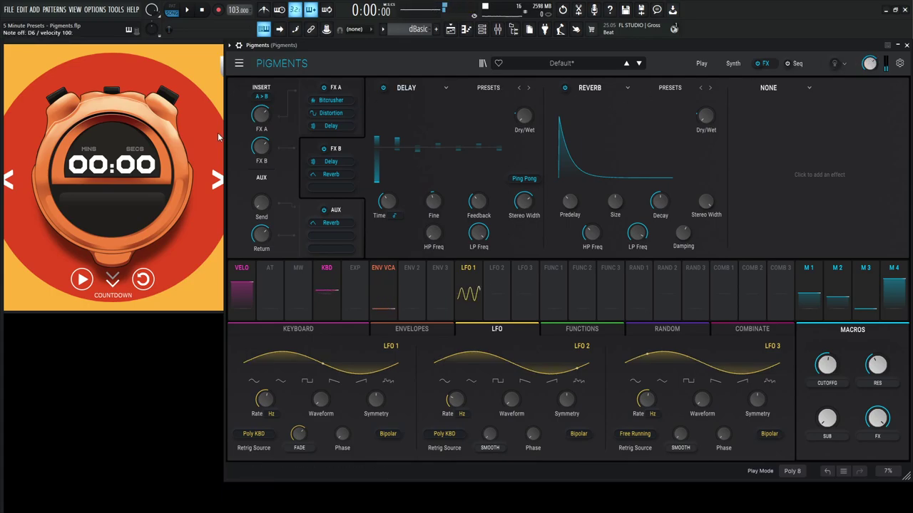
Step: Audition the SUB macro on the Synth page, then leave it near 0.008 with the noise/sub engine showing
click(731, 63)
click(366, 84)
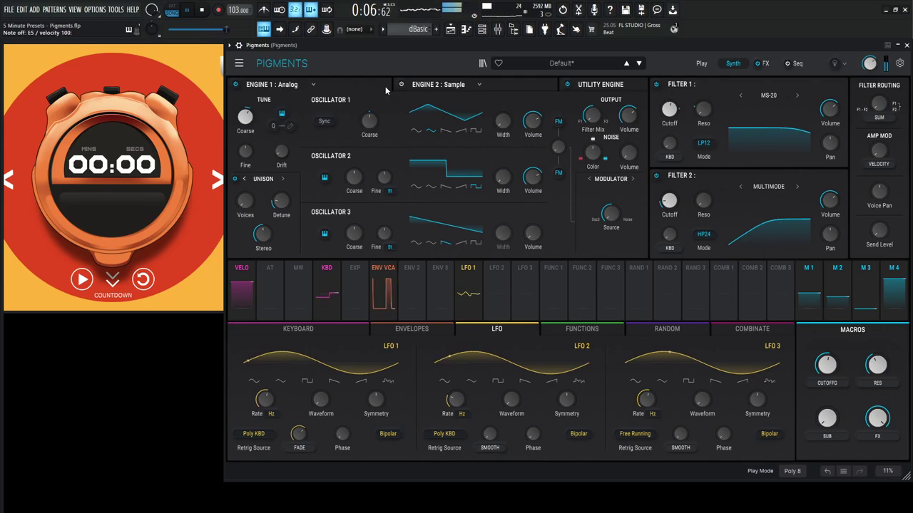
mouse_move(827, 419)
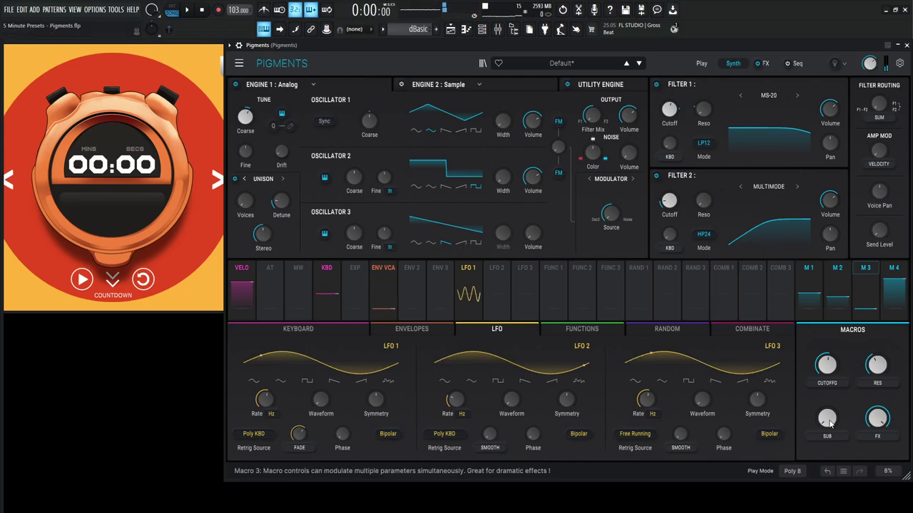
mouse_move(825, 419)
mouse_down()
mouse_move(826, 385)
mouse_move(827, 423)
mouse_up()
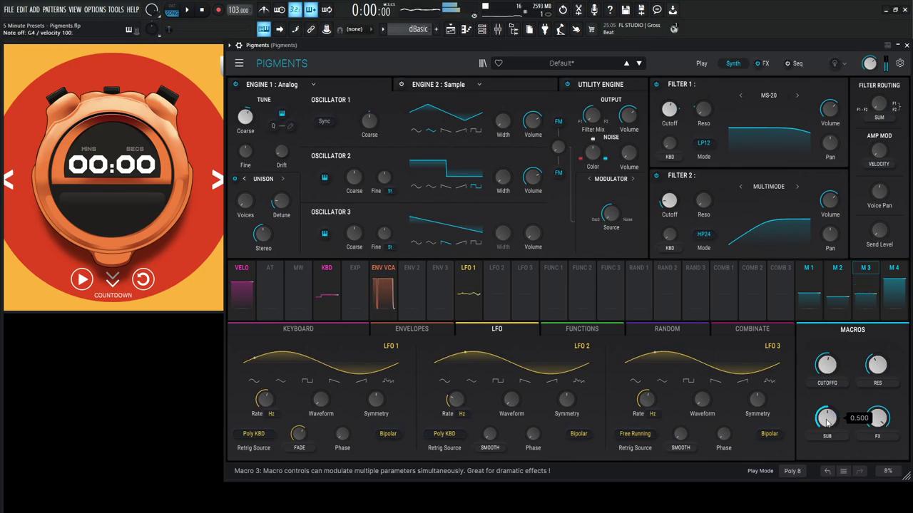
click(613, 85)
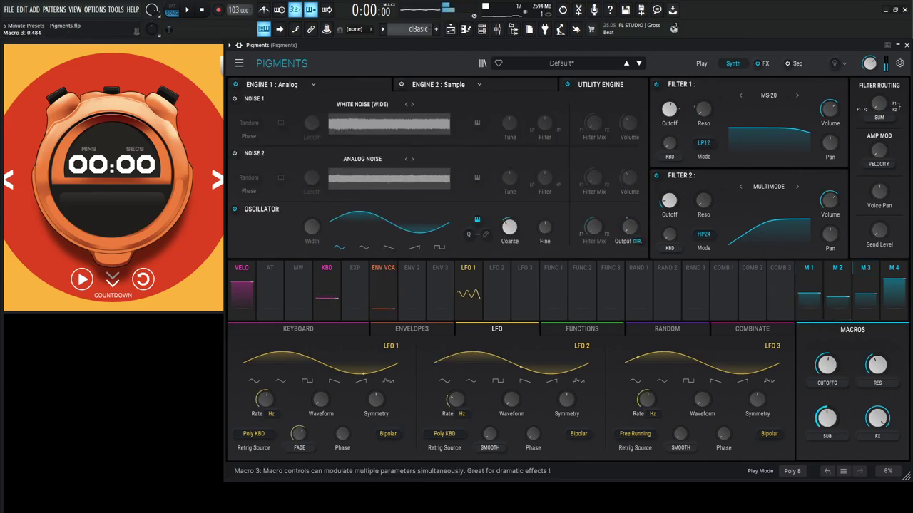
drag(826, 418, 827, 420)
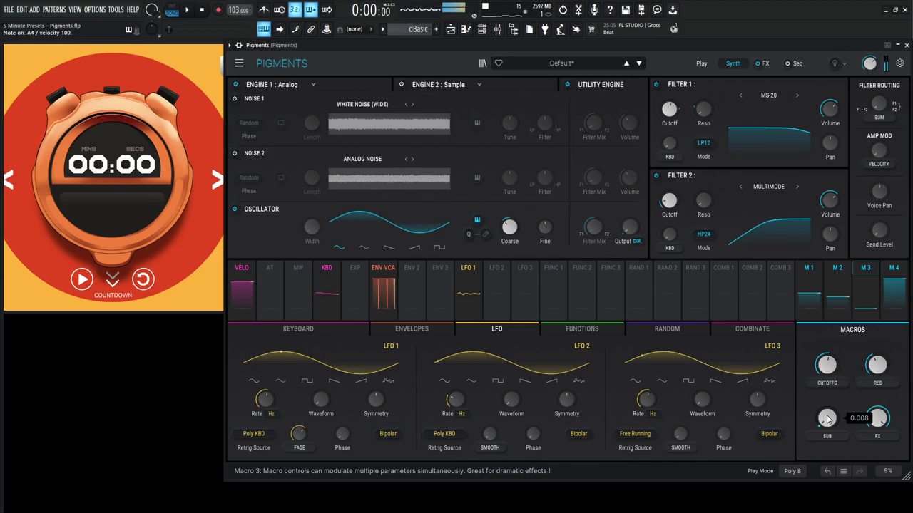
Step: Play the arpeggiator in Up mode, then switch it off and return to the Synth page
click(787, 67)
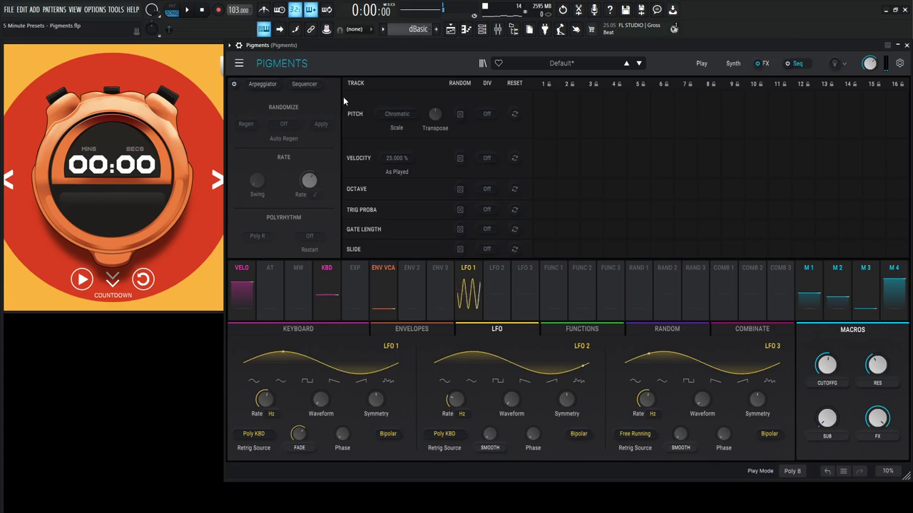
click(271, 87)
key(space)
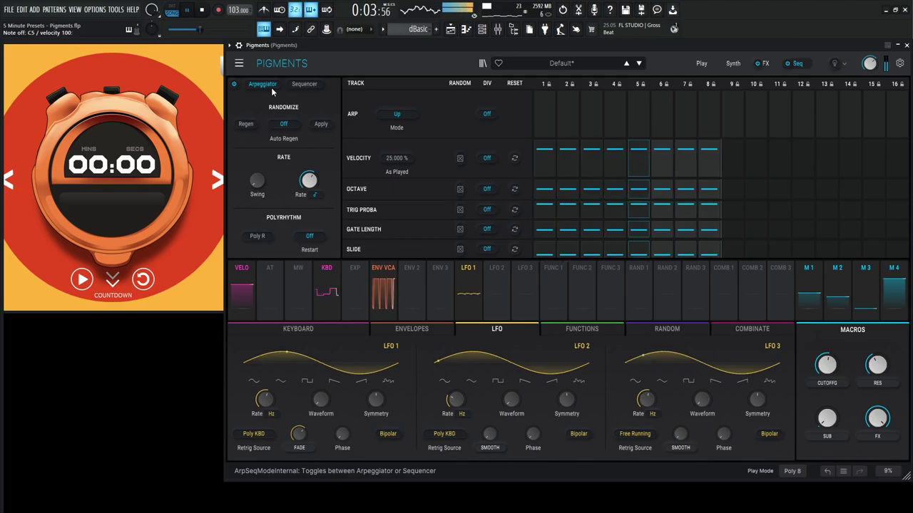
key(space)
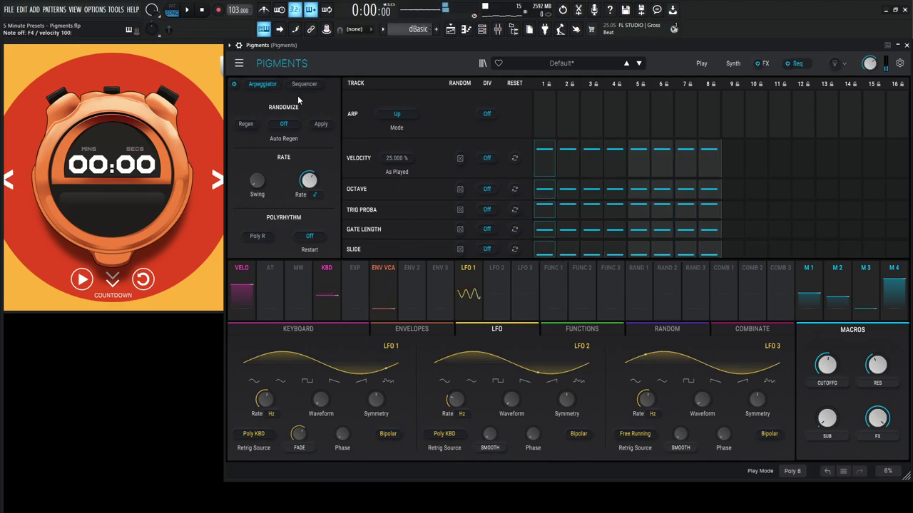
click(787, 65)
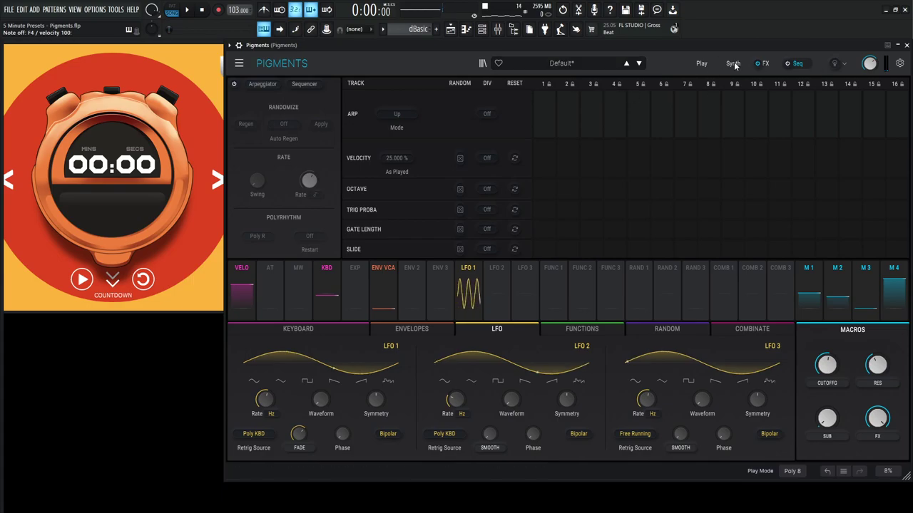
click(733, 64)
Step: Show Engine 1's analog oscillators and play notes Z, V, B and E to test the lead
click(366, 85)
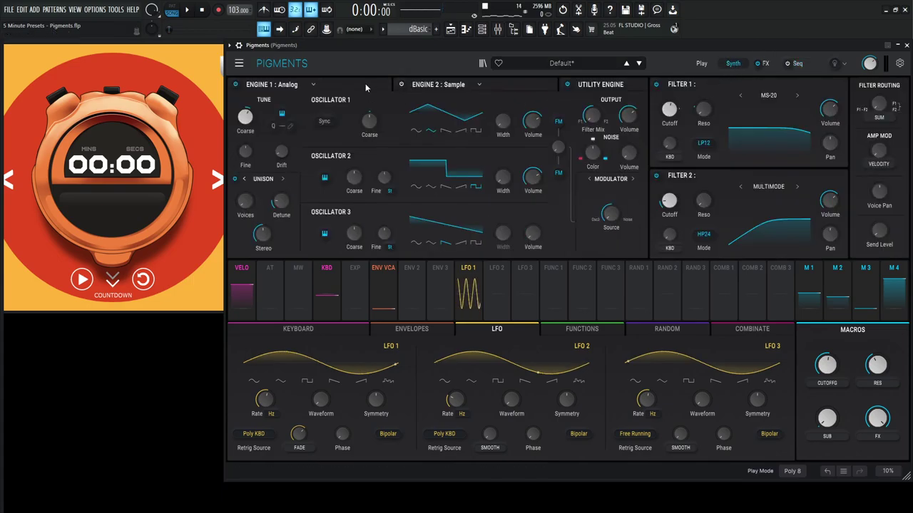
key(z)
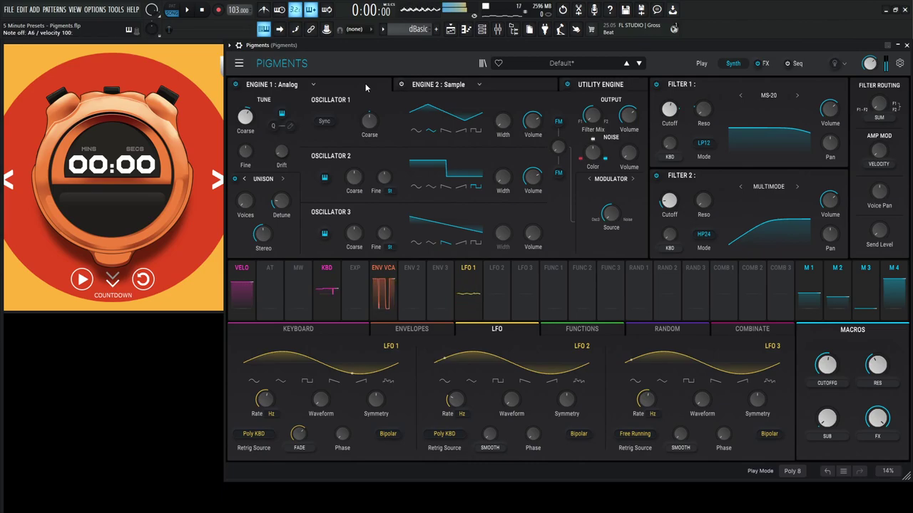
key(v)
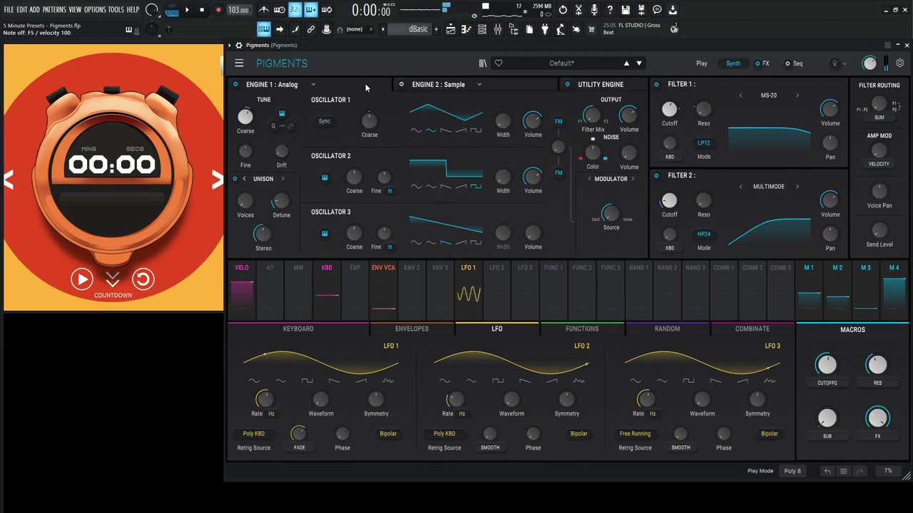
key(b)
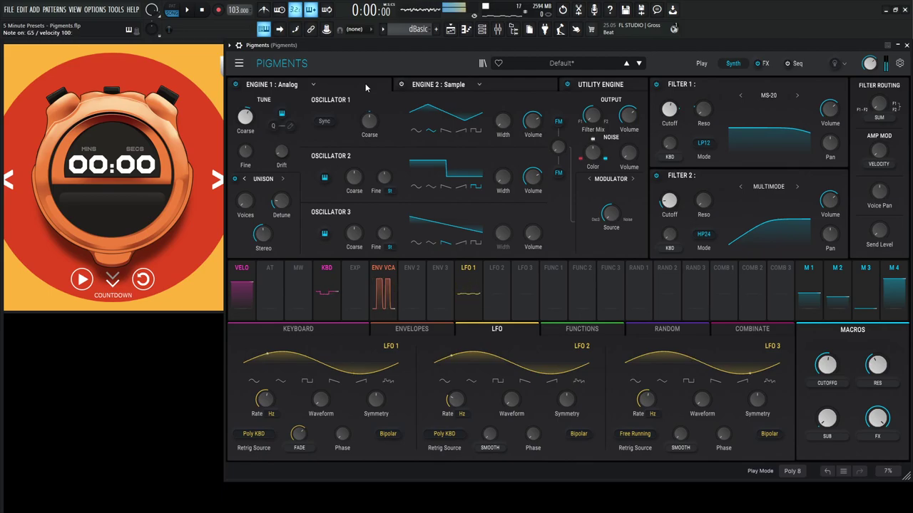
key(e)
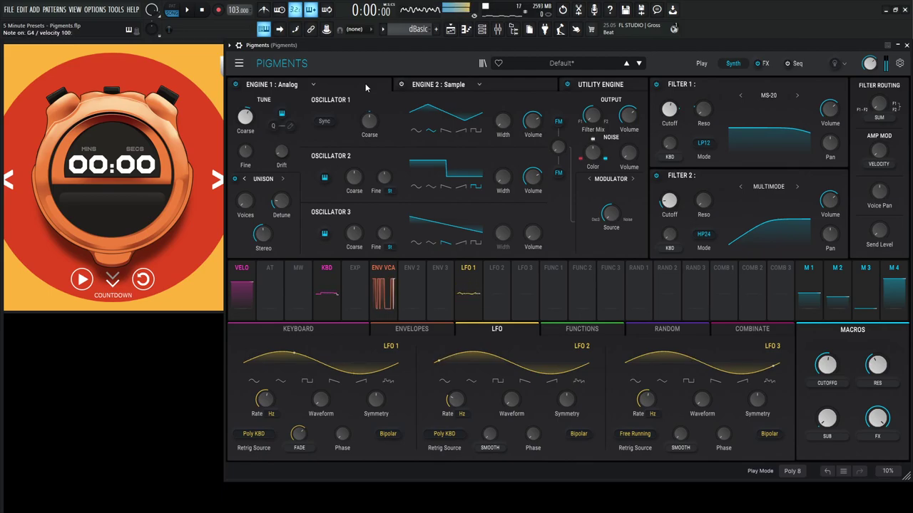